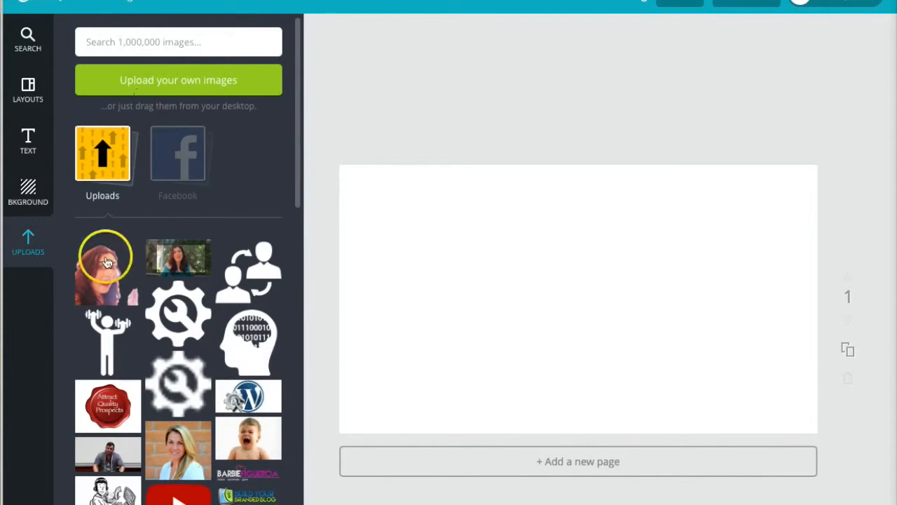
Place the uploaded photo of the waving woman on the blank canvas, aligned to the lower-left corner, and enlarge it to nearly full height.
click(176, 83)
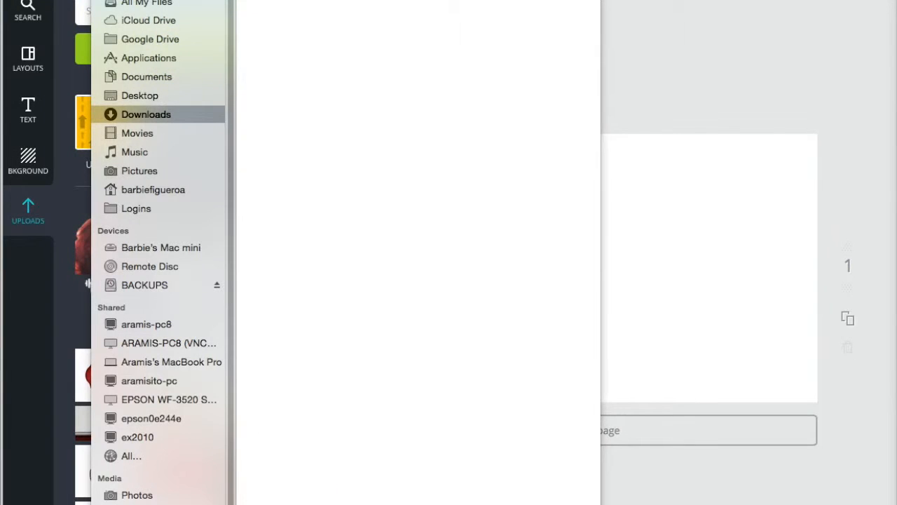
key(Escape)
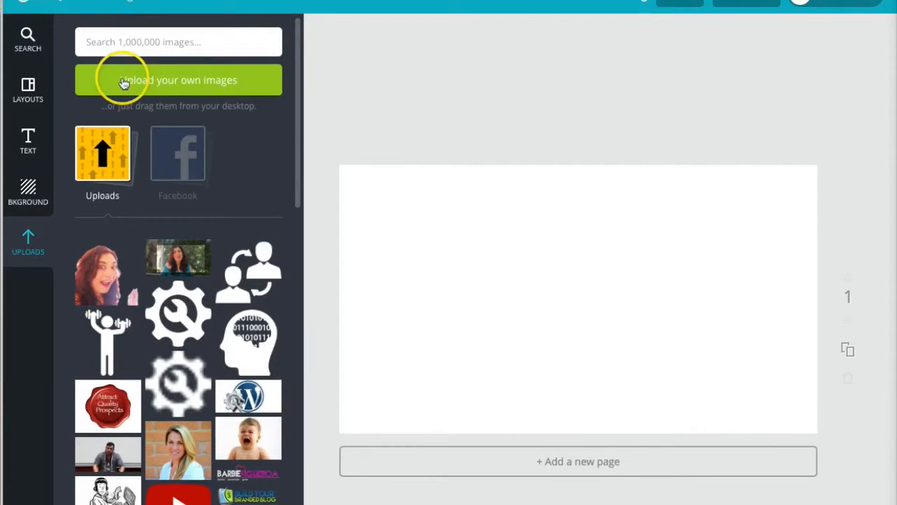
click(98, 273)
drag(541, 327, 371, 385)
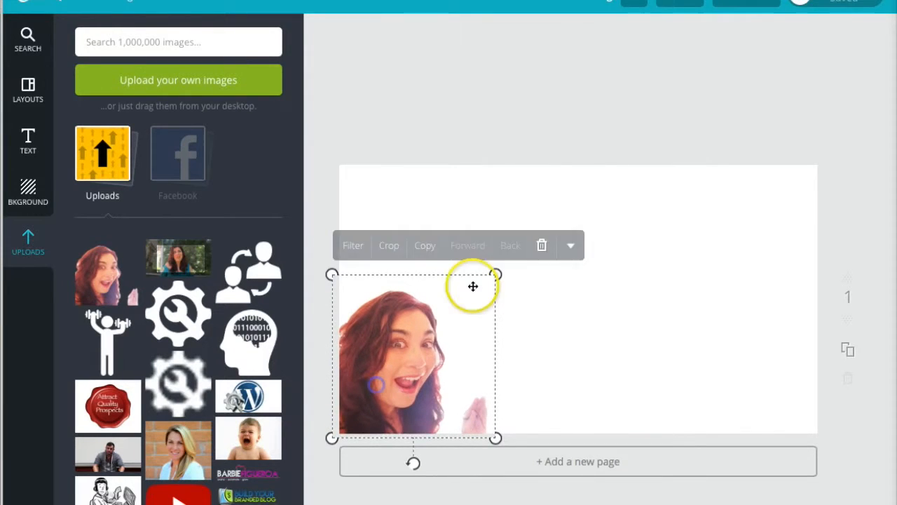
drag(495, 274, 563, 184)
click(636, 274)
drag(432, 337, 431, 332)
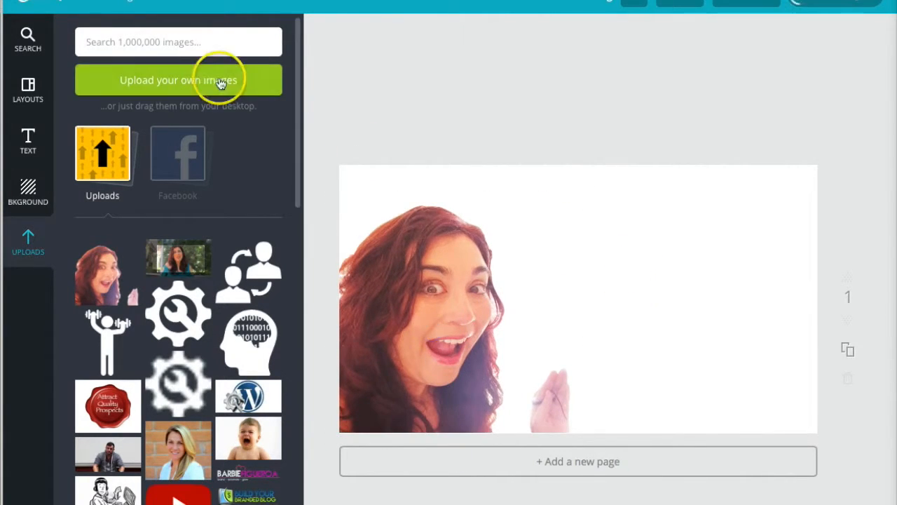
Insert the slanted three-segment line in lime, mint and teal from the Lines collection.
click(226, 41)
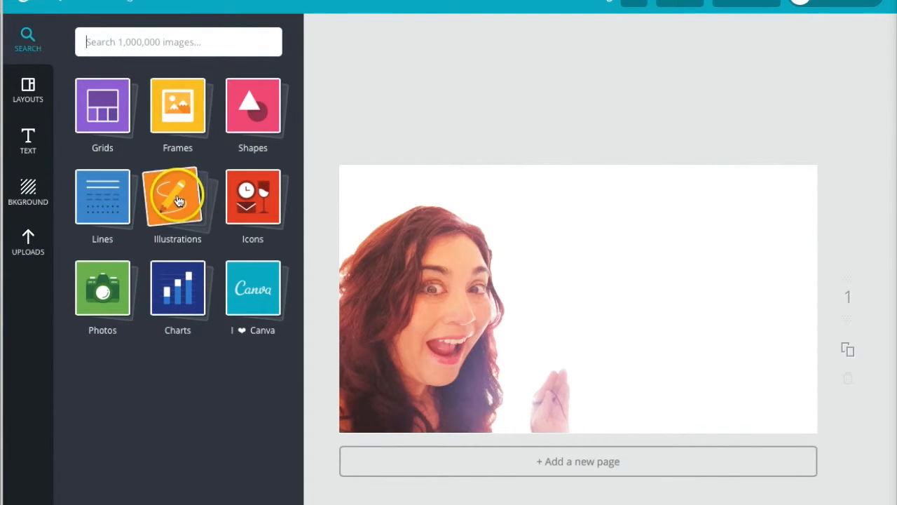
click(103, 196)
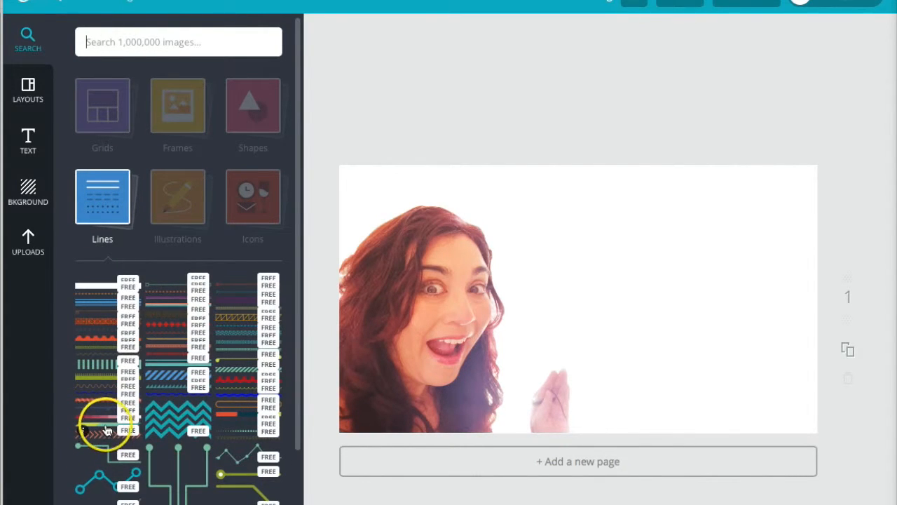
click(109, 428)
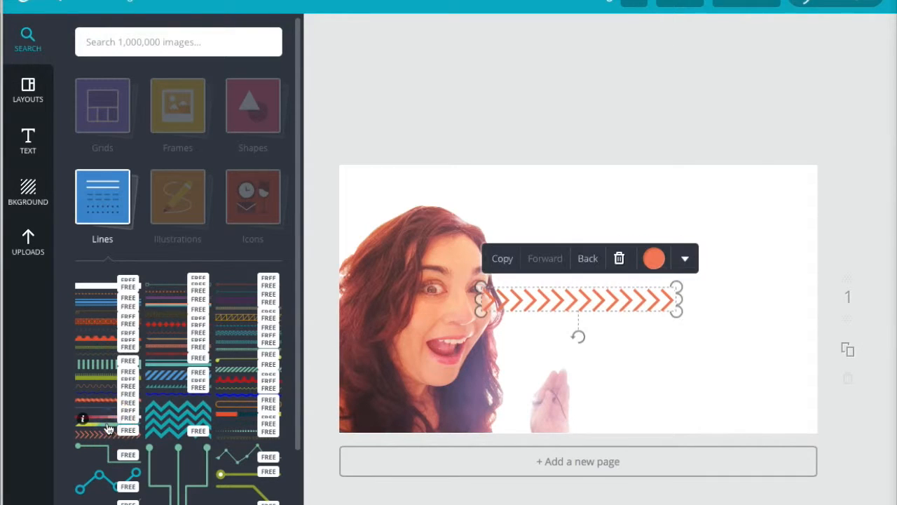
click(615, 258)
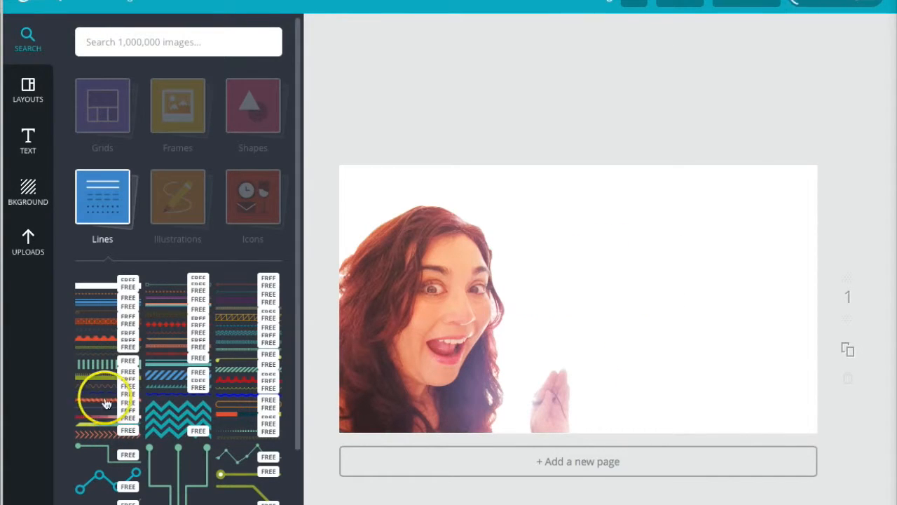
click(105, 428)
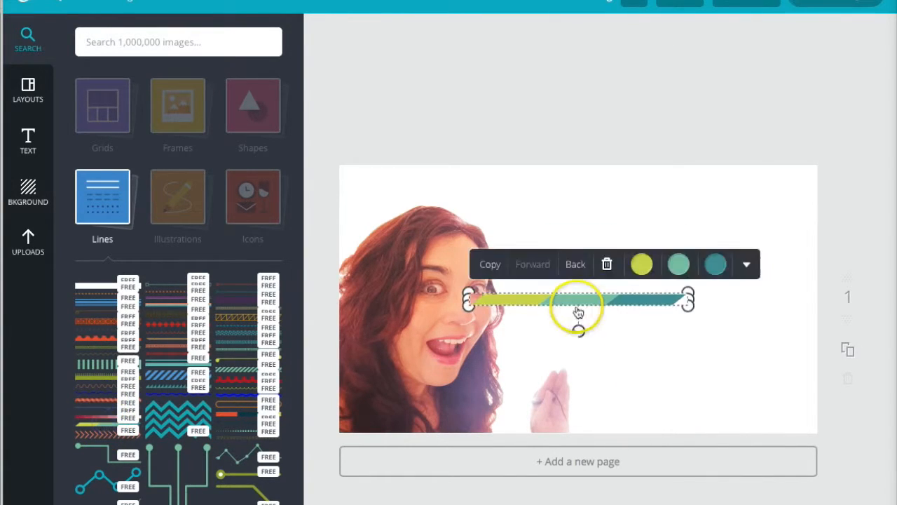
Move the three-colour line near the canvas's upper edge and stretch it past the canvas's right side.
click(531, 308)
click(565, 304)
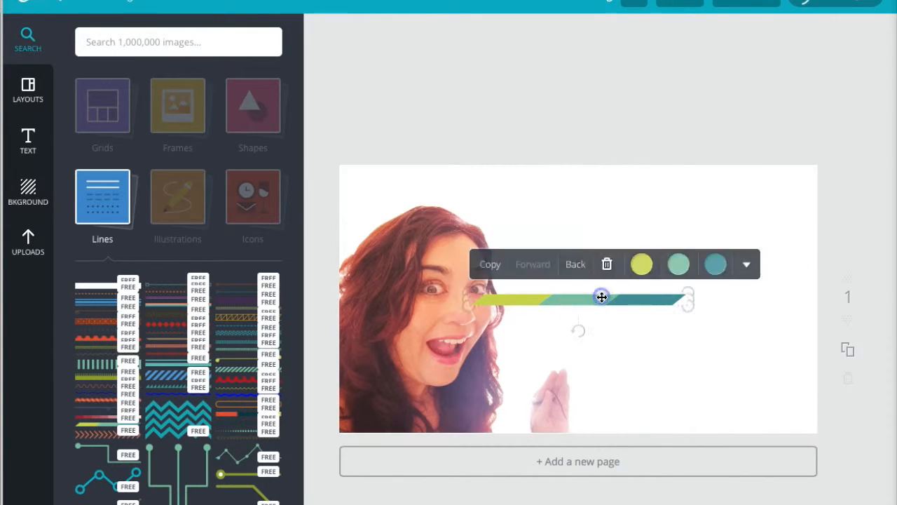
drag(573, 297, 411, 185)
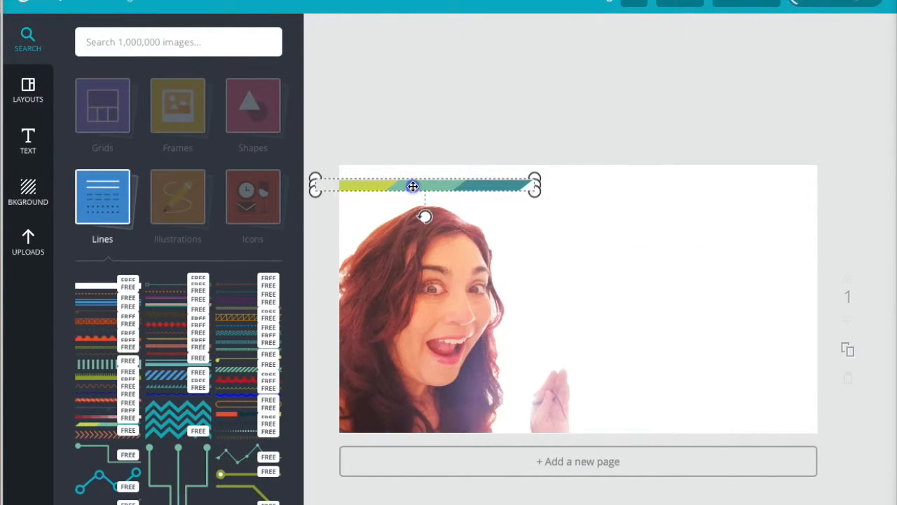
drag(535, 184, 873, 189)
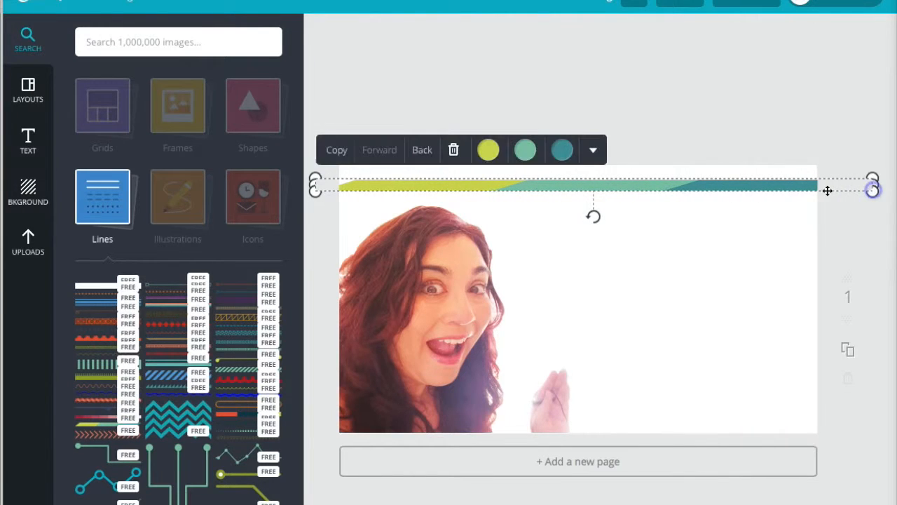
Recolour the line's middle segment to magenta with colour code d900aa.
click(528, 151)
click(512, 272)
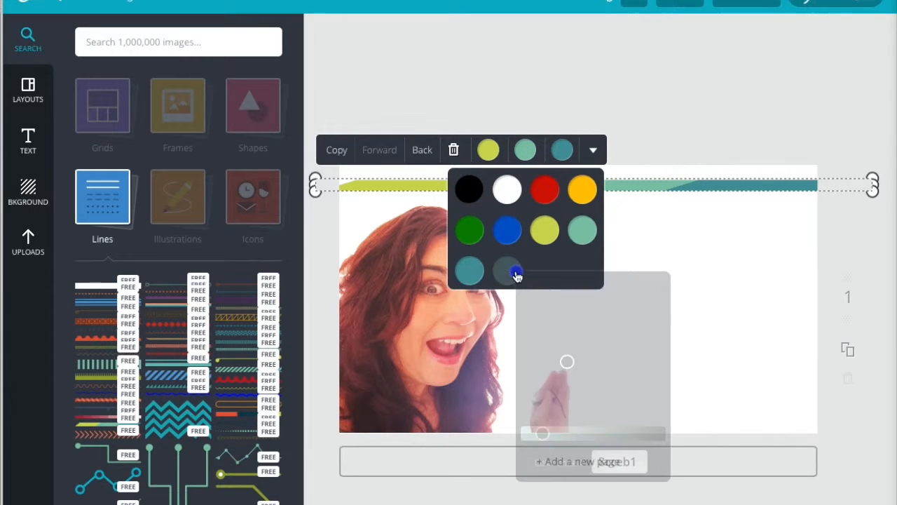
click(638, 302)
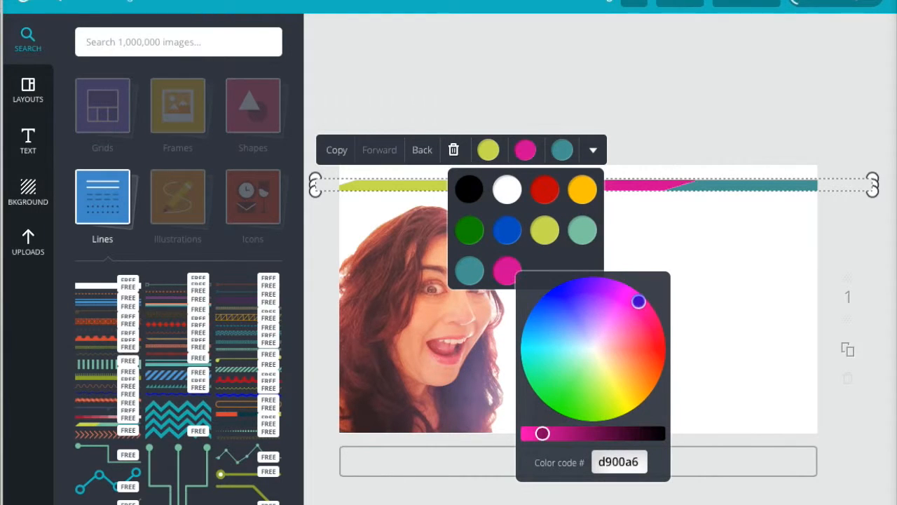
click(709, 303)
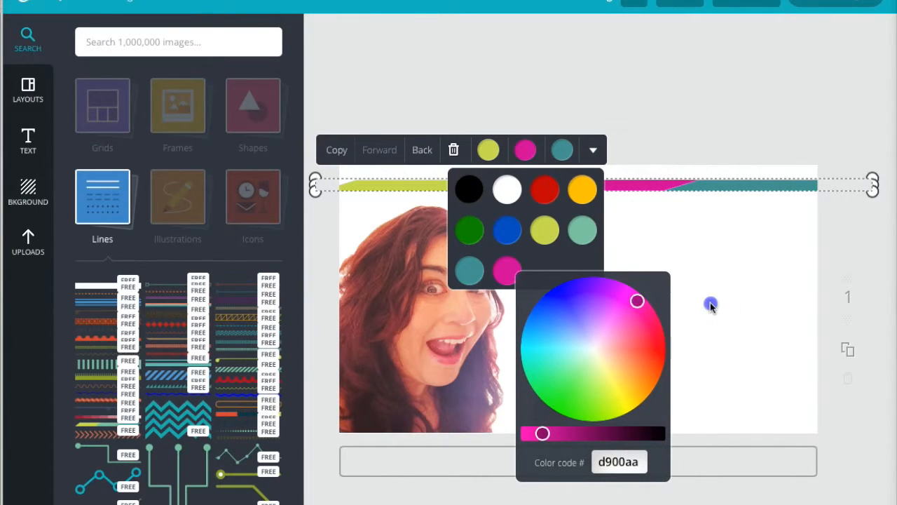
Shift the three-colour line slightly left and extend its right end so it spans the full canvas width.
drag(556, 185, 537, 184)
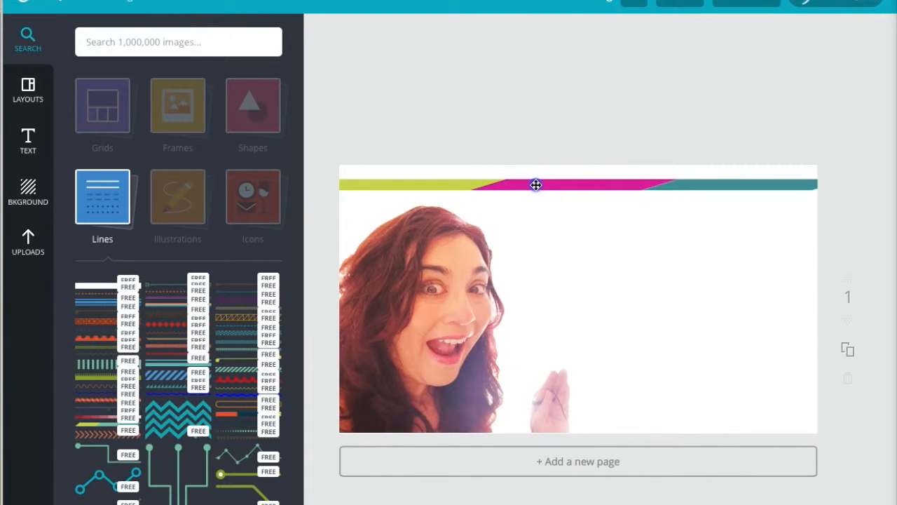
click(811, 181)
drag(852, 185, 865, 183)
click(839, 144)
Duplicate the three-colour line, place the copy along the canvas's lower edge, and nudge the photo slightly upward.
click(559, 182)
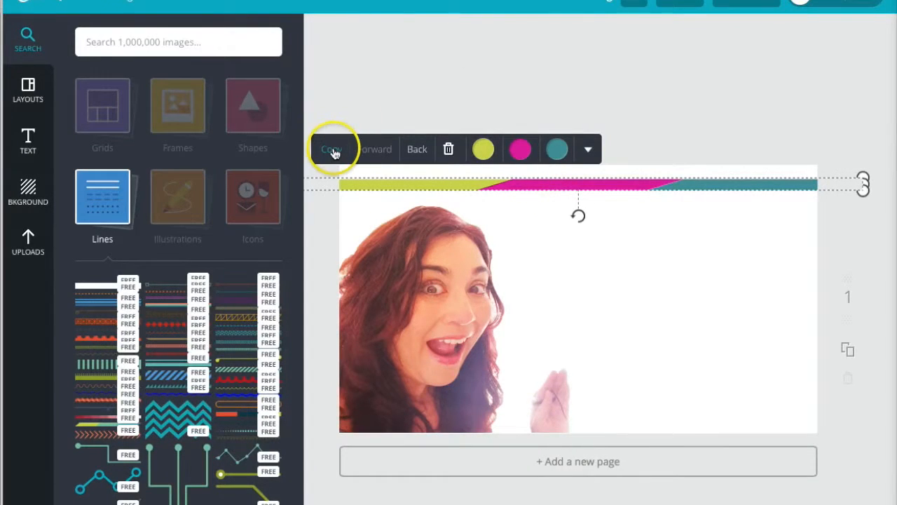
click(333, 150)
drag(525, 190, 511, 425)
drag(441, 330, 440, 324)
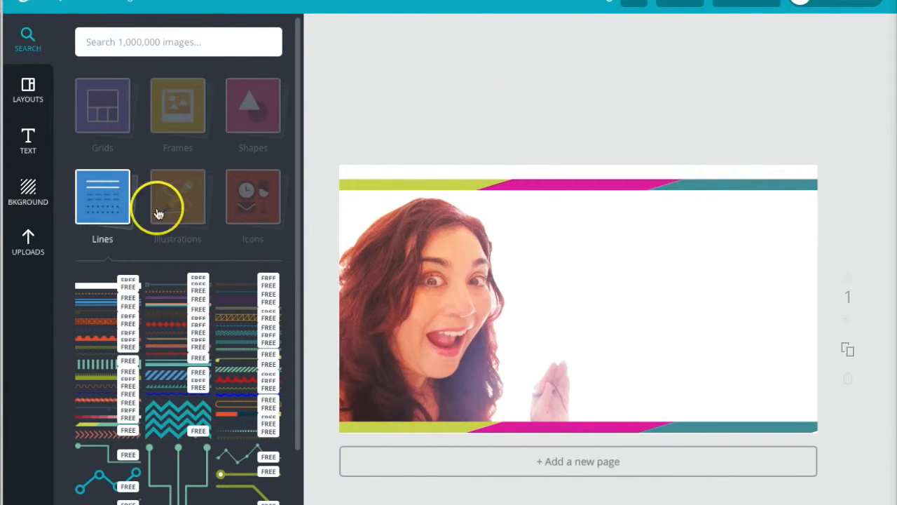
Search the image library for "youtube" and insert the free red square YouTube logo.
click(26, 256)
scroll(123, 287, down, 5)
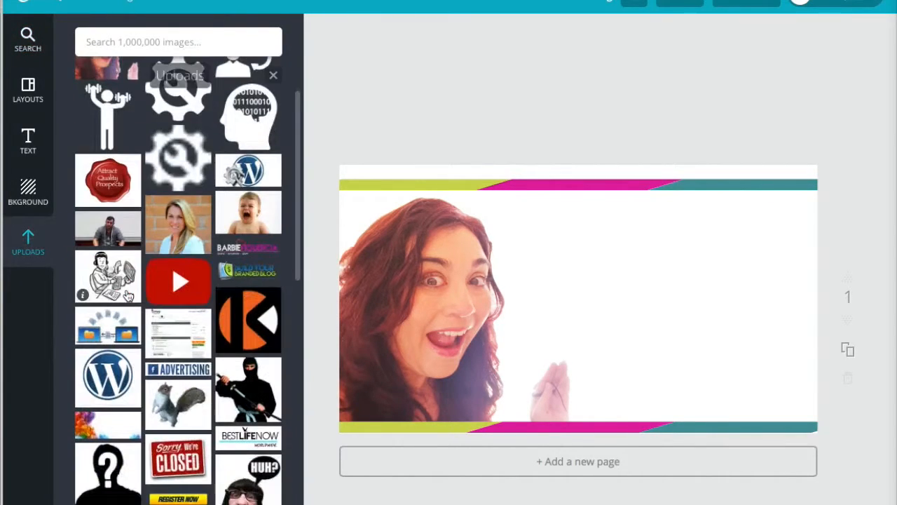
scroll(128, 295, down, 10)
scroll(128, 295, up, 15)
click(226, 35)
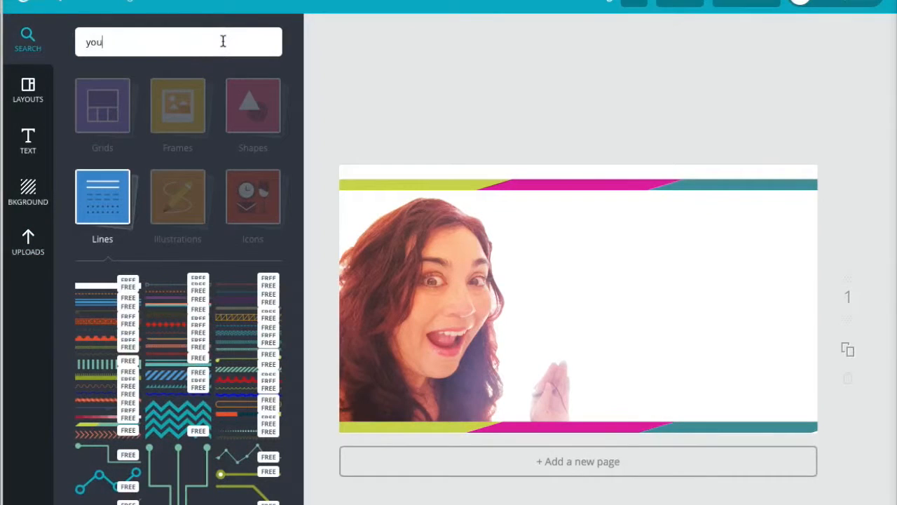
key(Return)
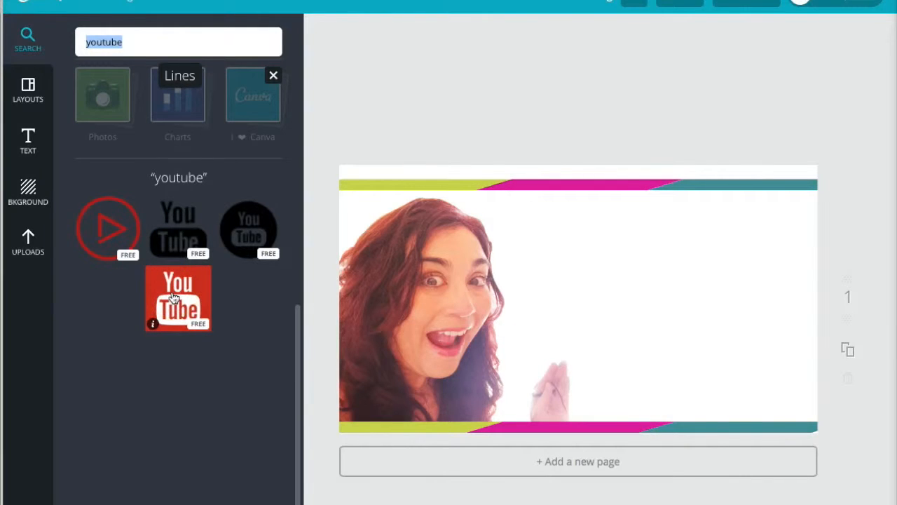
click(174, 298)
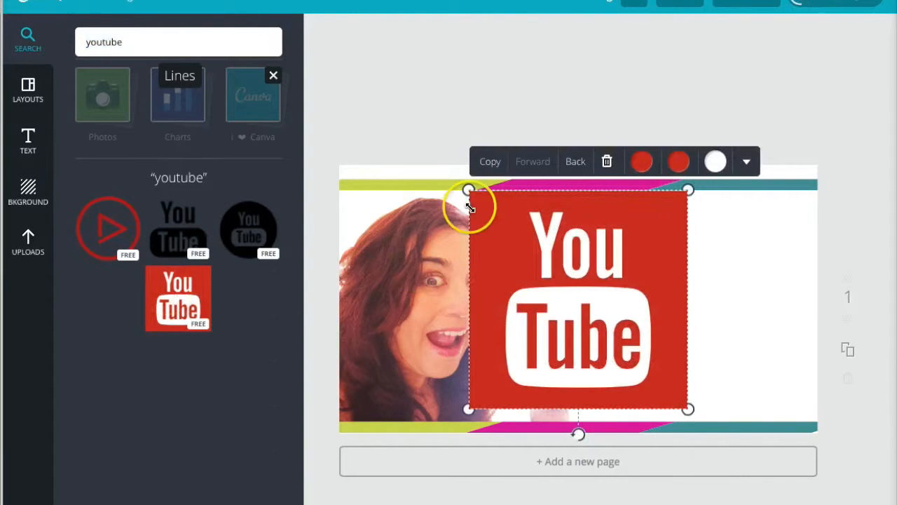
Shrink the YouTube logo to less than half its size and move it to the canvas's lower-right corner.
drag(468, 190, 600, 319)
drag(639, 355, 752, 361)
click(654, 355)
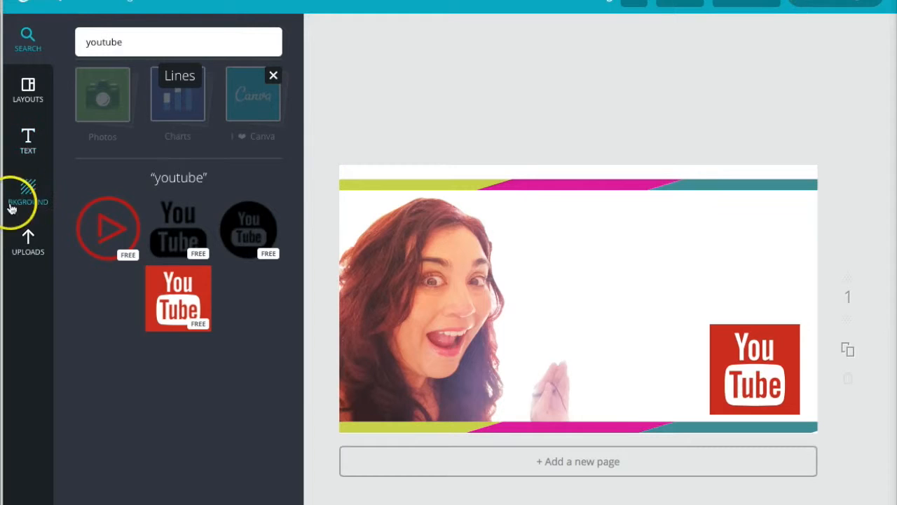
Add a heading text box and move it into the upper blank area beside the photo.
click(29, 144)
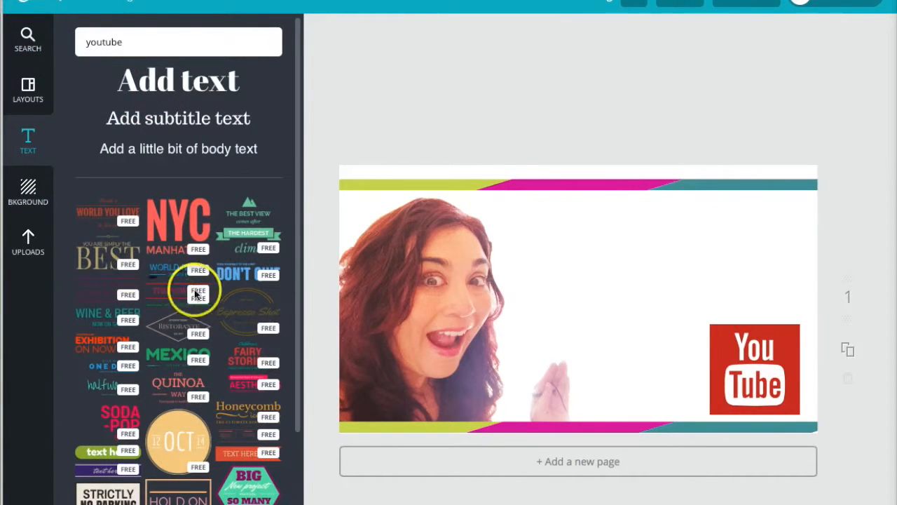
click(165, 83)
click(579, 359)
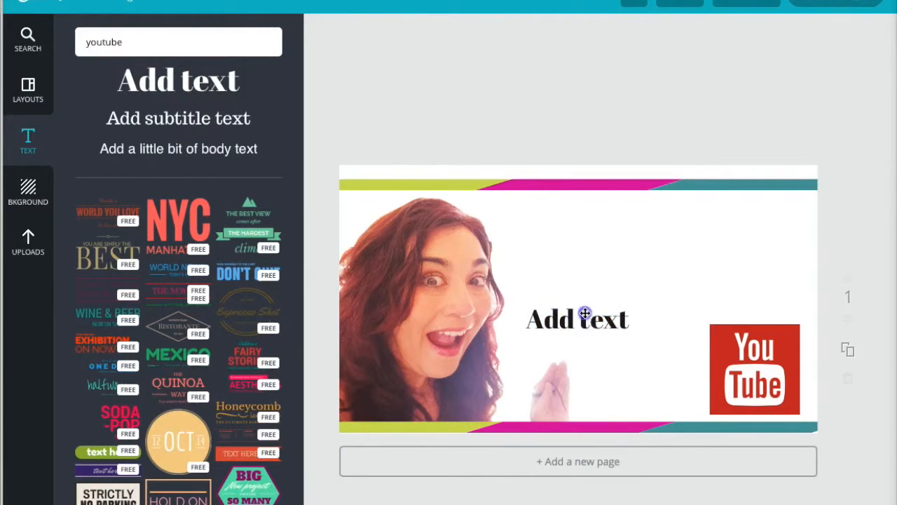
drag(579, 317, 598, 244)
Replace the heading placeholder with "How ToCreate Epicly AWESOME Youtube Thumbnails!" and widen the text box toward the photo.
double_click(598, 243)
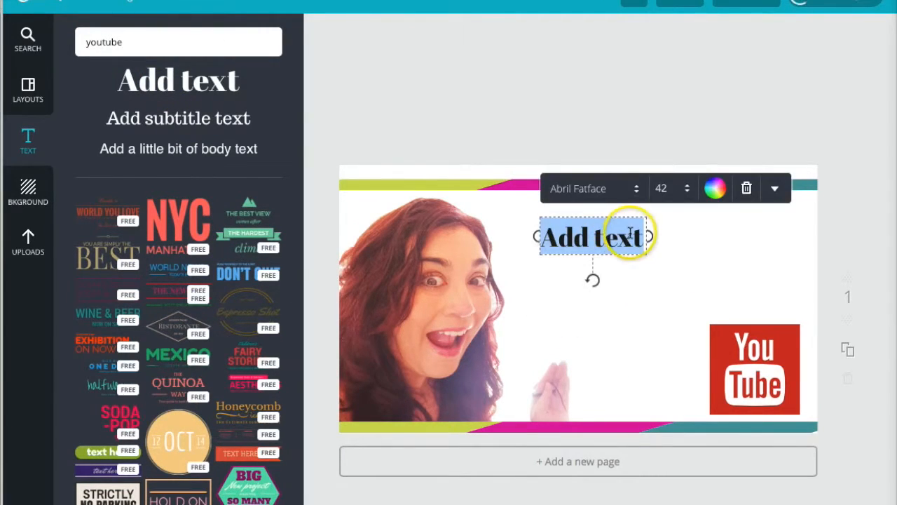
text(How To)
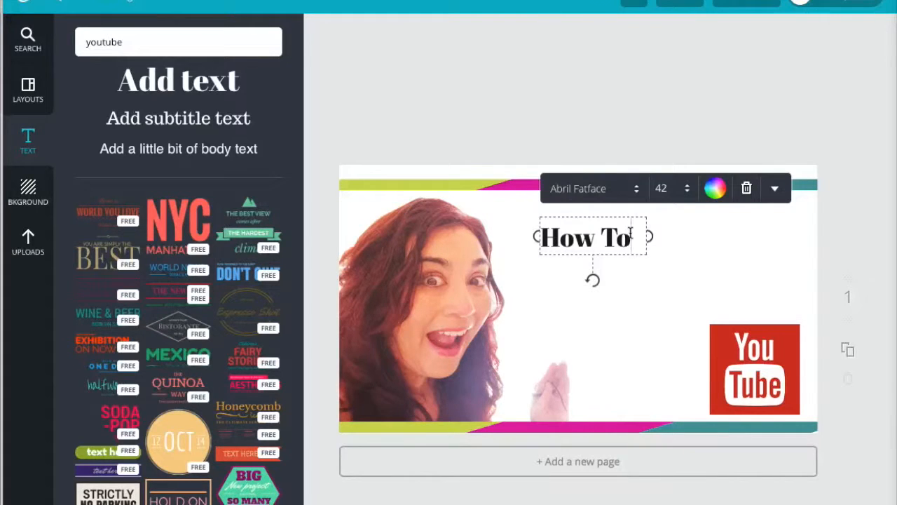
text(Create Epicly)
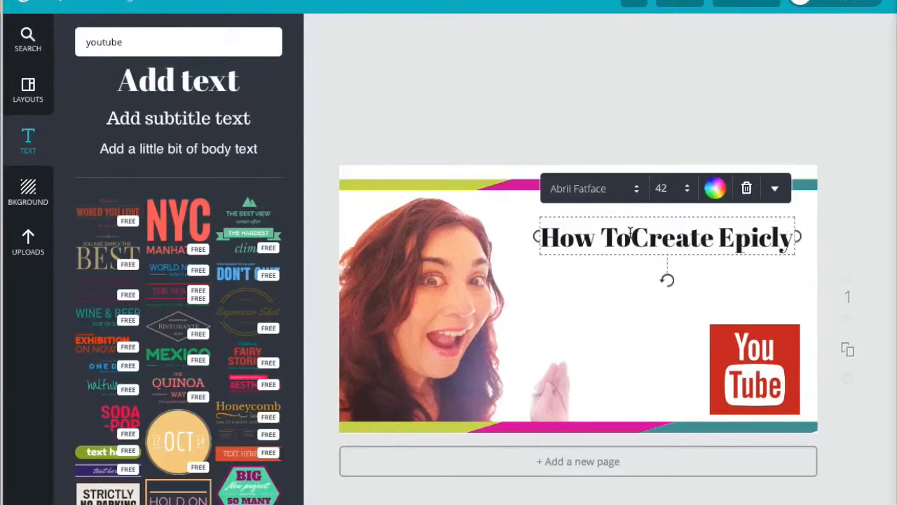
text(AWESOME)
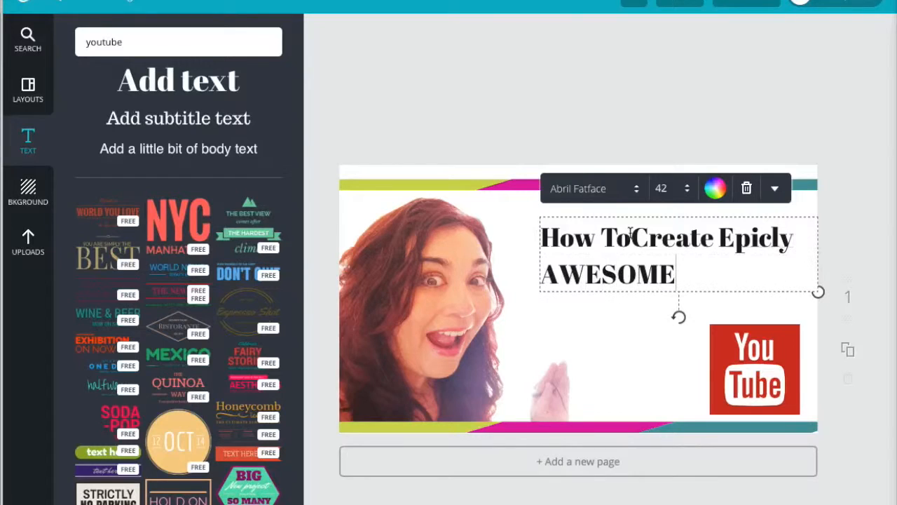
text( Youtube Thumbnails!)
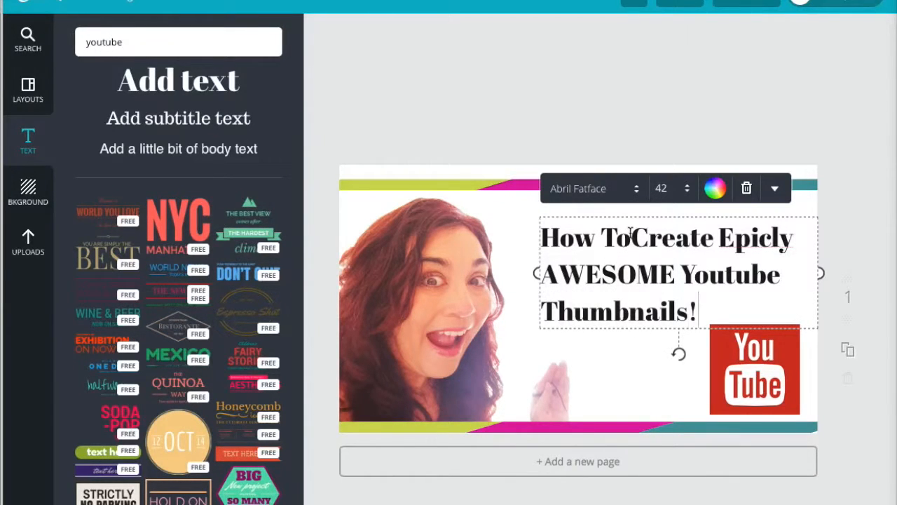
drag(533, 274, 495, 271)
Change the font of the whole title heading to Oswald.
key(ctrl+a)
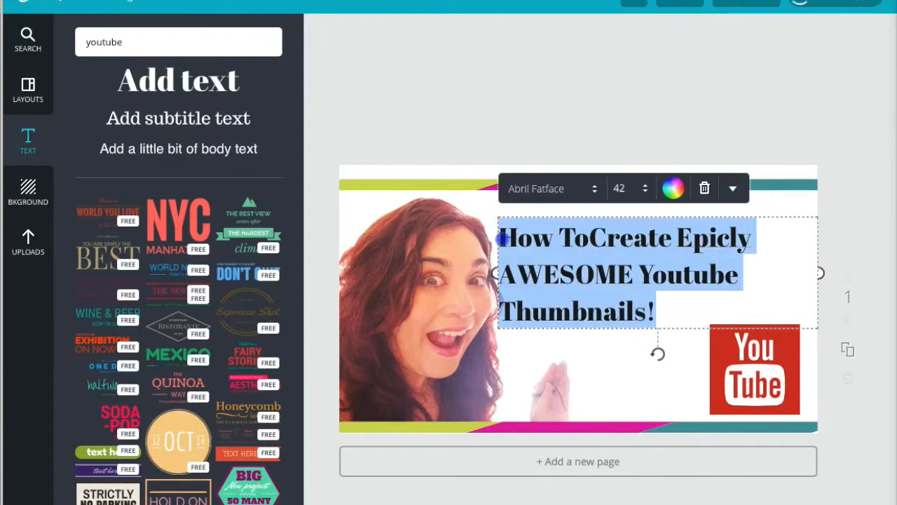
click(597, 192)
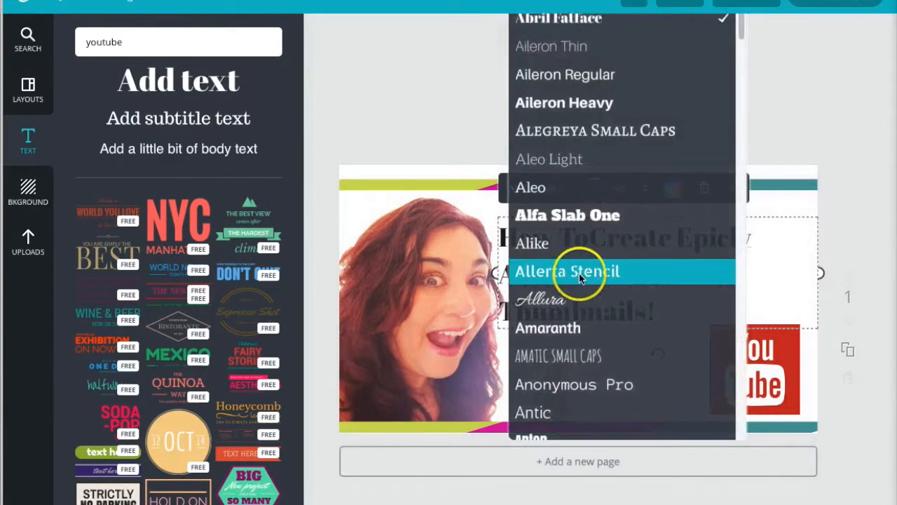
scroll(581, 276, down, 3)
scroll(579, 273, down, 15)
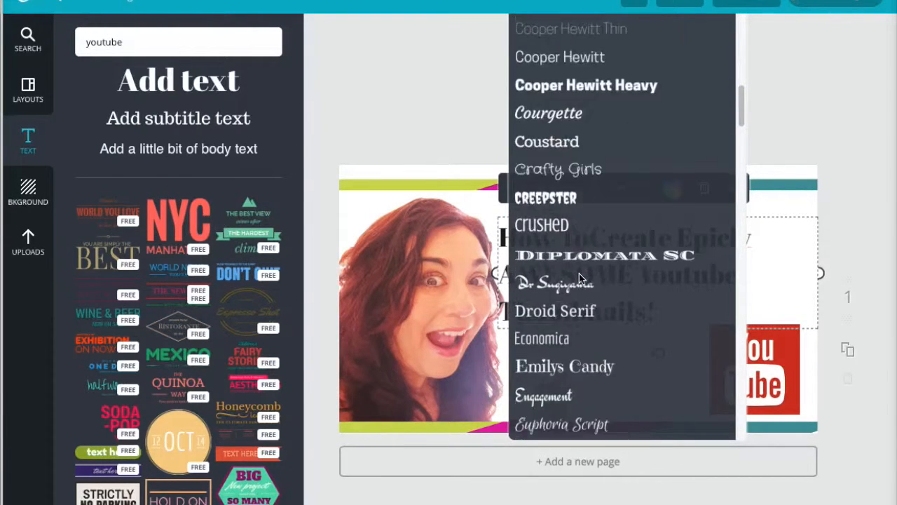
scroll(580, 273, down, 15)
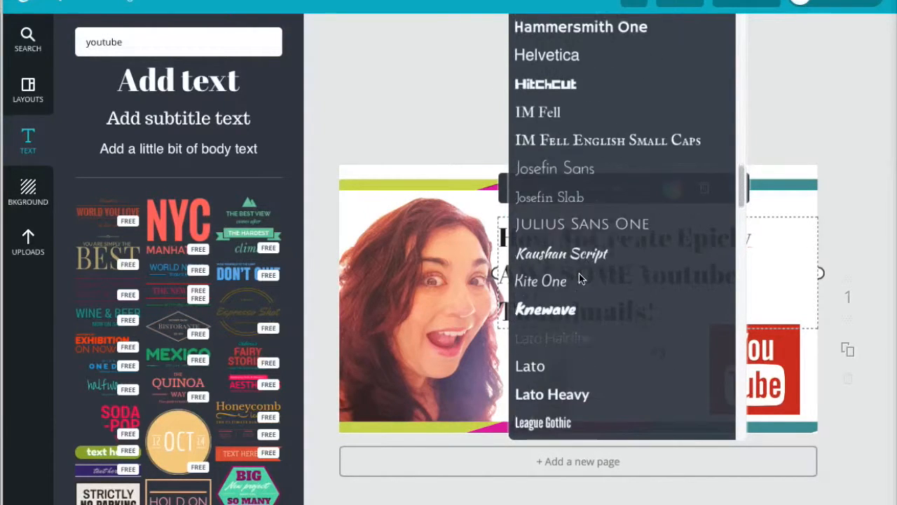
scroll(579, 274, down, 15)
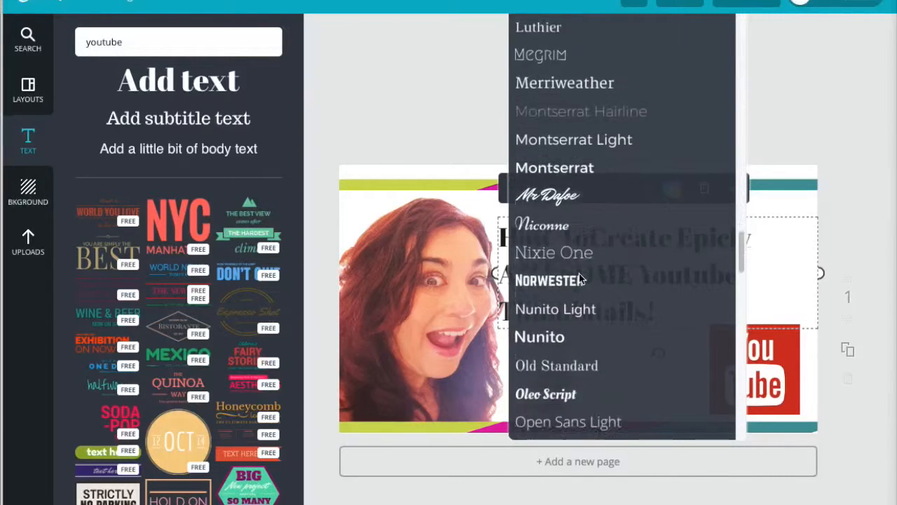
scroll(579, 277, down, 1)
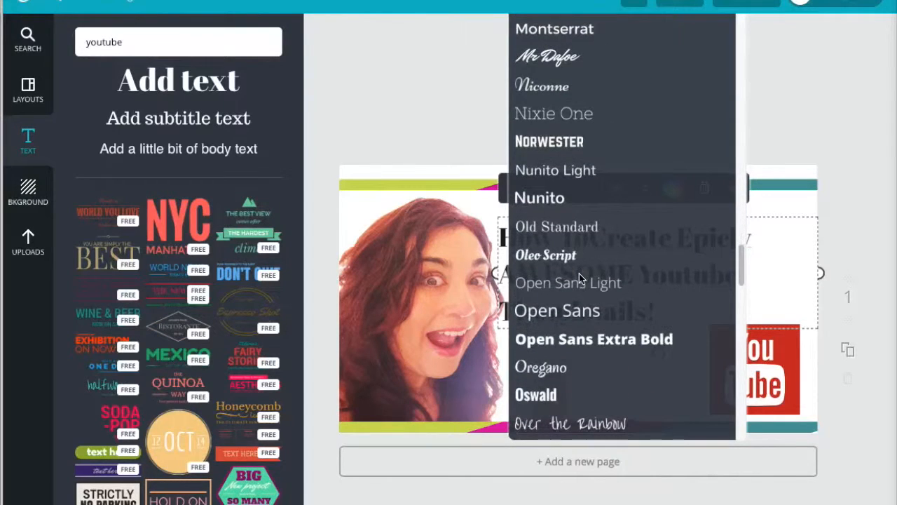
click(546, 393)
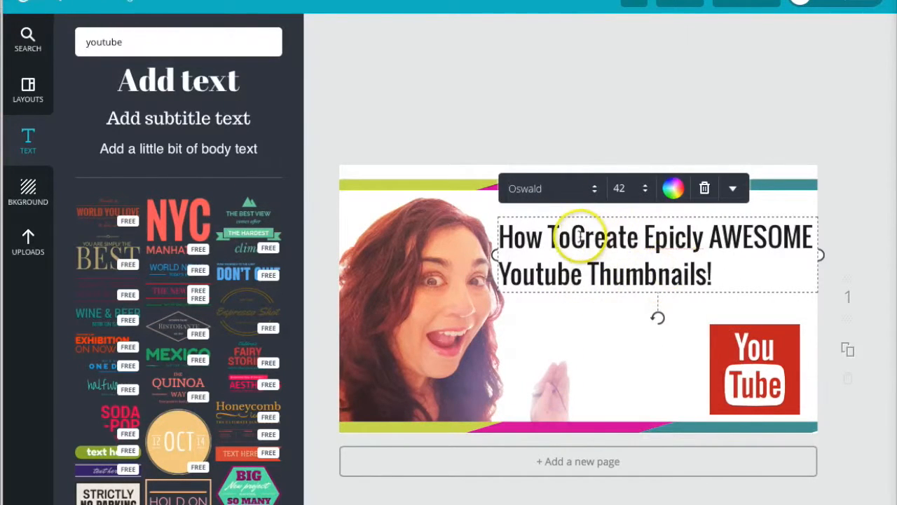
Separate "To" and "Create" with a space and break the title into three lines, starting new ones at "Epicly" and "Youtube".
click(649, 238)
key(Return)
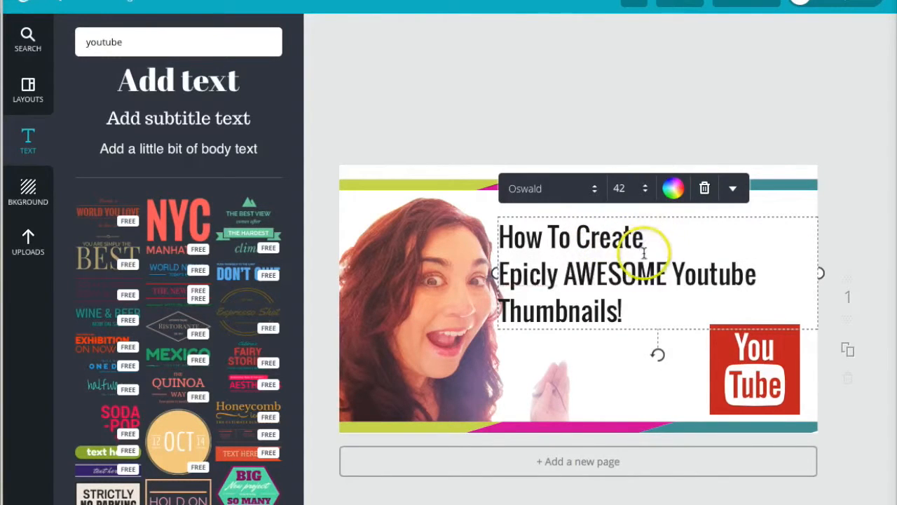
click(673, 275)
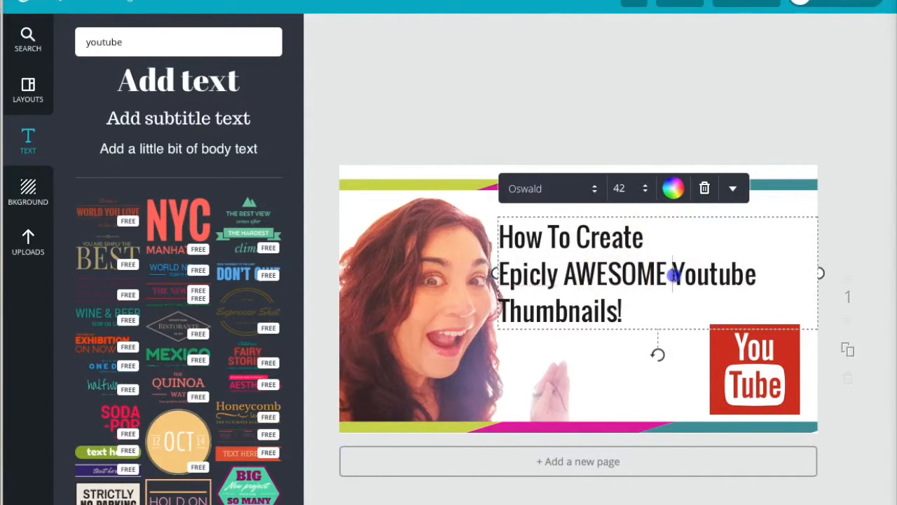
key(Return)
Set the title heading's font size to 56.
drag(687, 272, 499, 275)
click(621, 188)
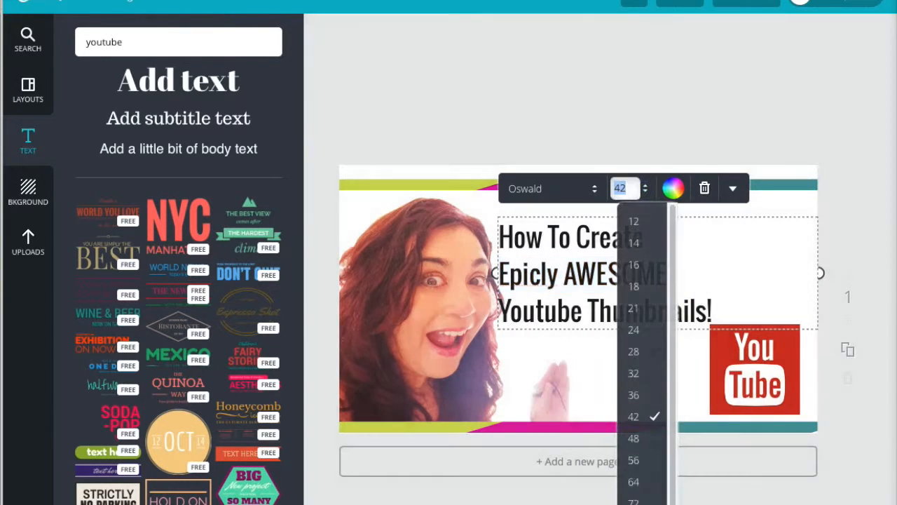
click(634, 461)
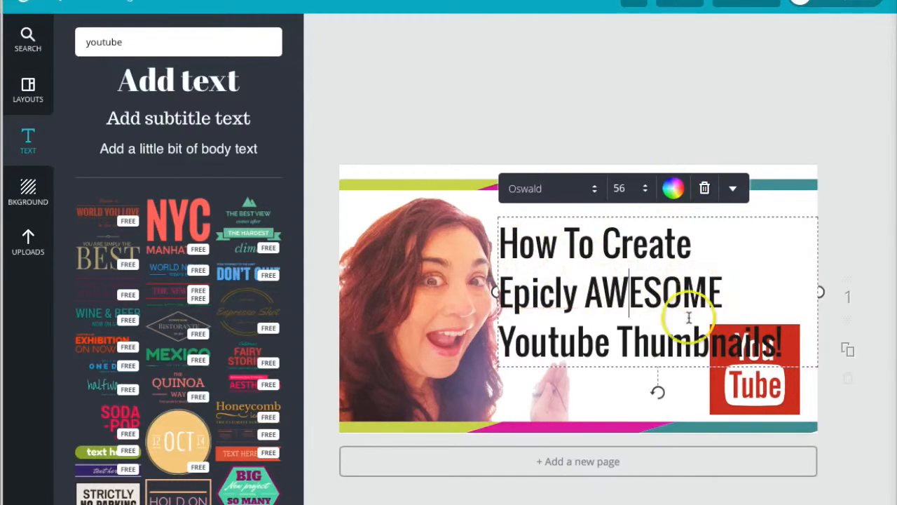
Delete the title's second and third lines and move the remaining "How To Create" text up beneath the coloured border line.
drag(517, 292, 770, 333)
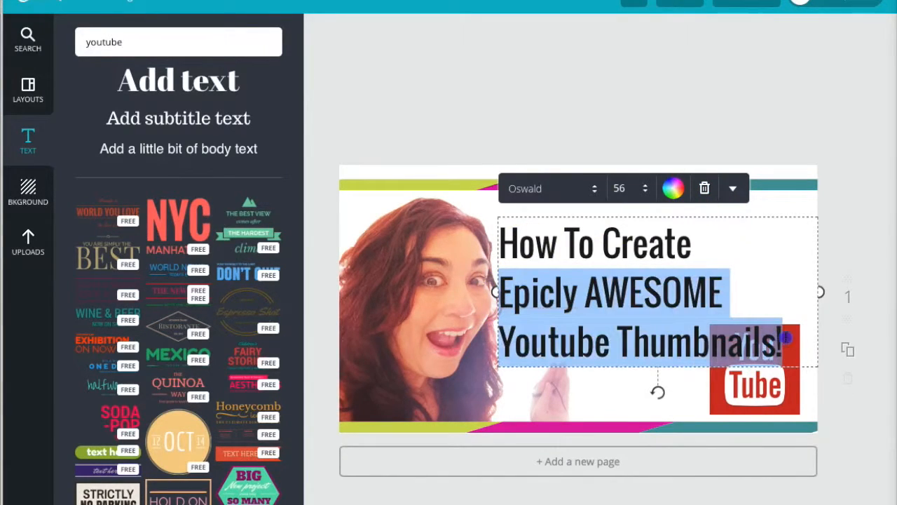
key(BackSpace)
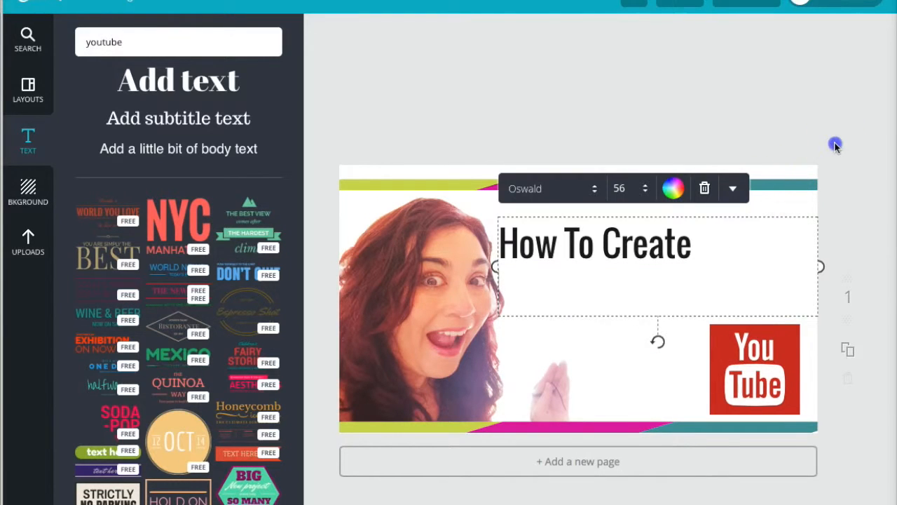
drag(597, 245, 615, 222)
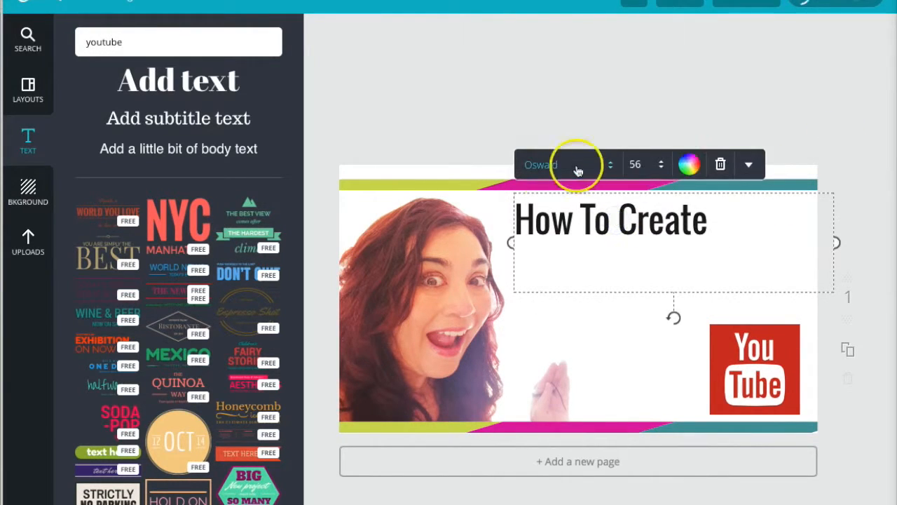
Duplicate the "How To Create" text, place the copy directly below it and change its wording to "EPICLY AWESOME" in quotation marks.
click(748, 165)
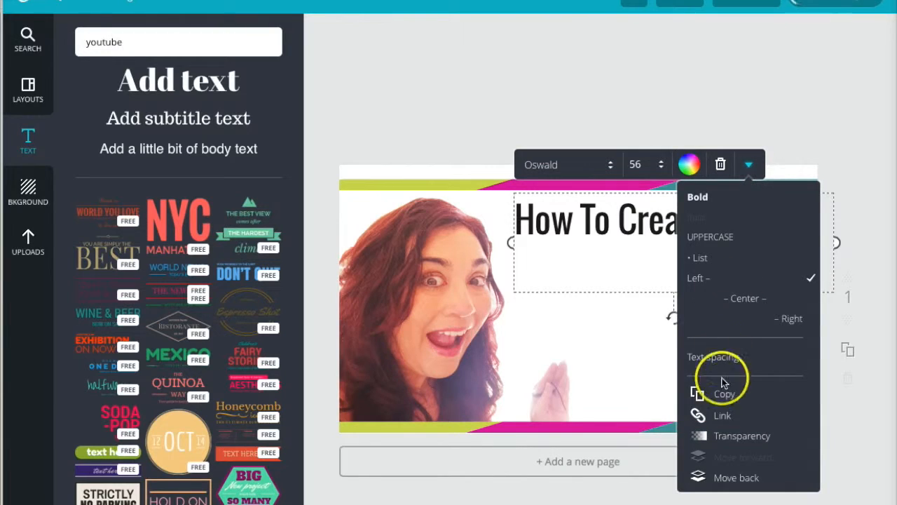
click(725, 393)
click(502, 353)
click(610, 233)
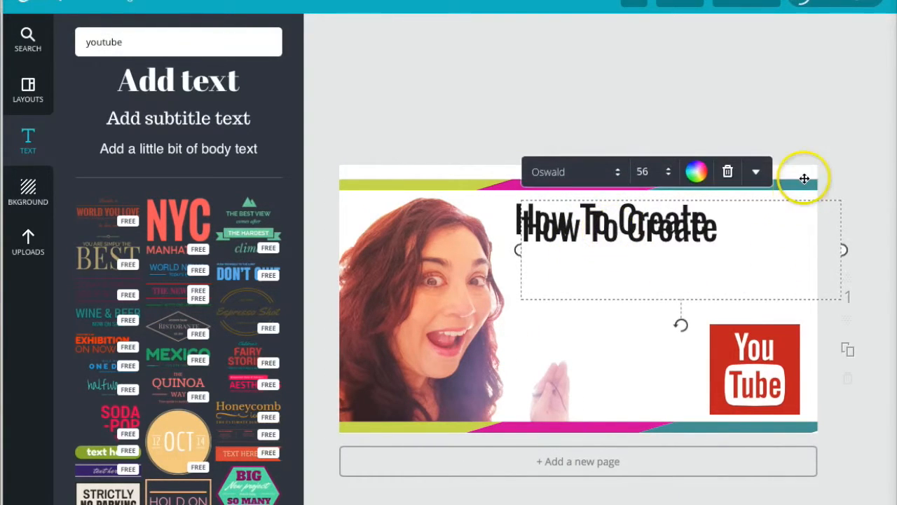
drag(705, 227, 516, 260)
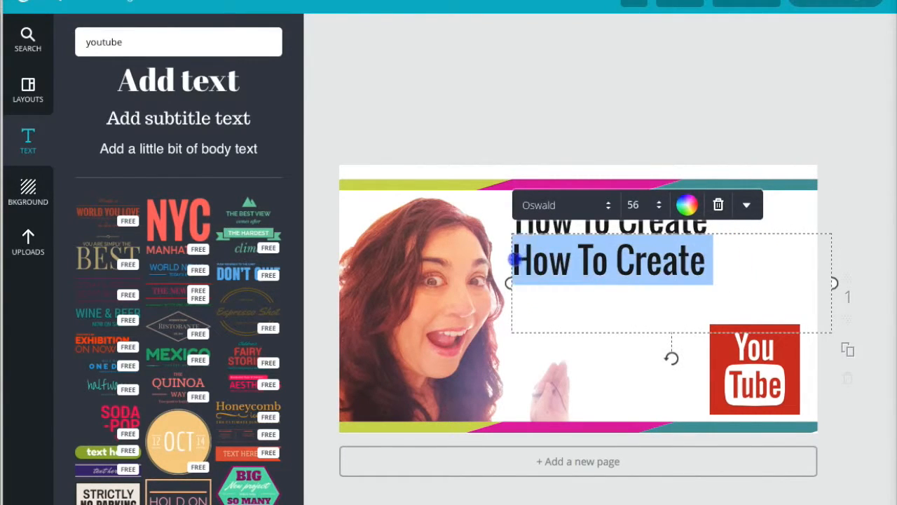
text(EPICL)
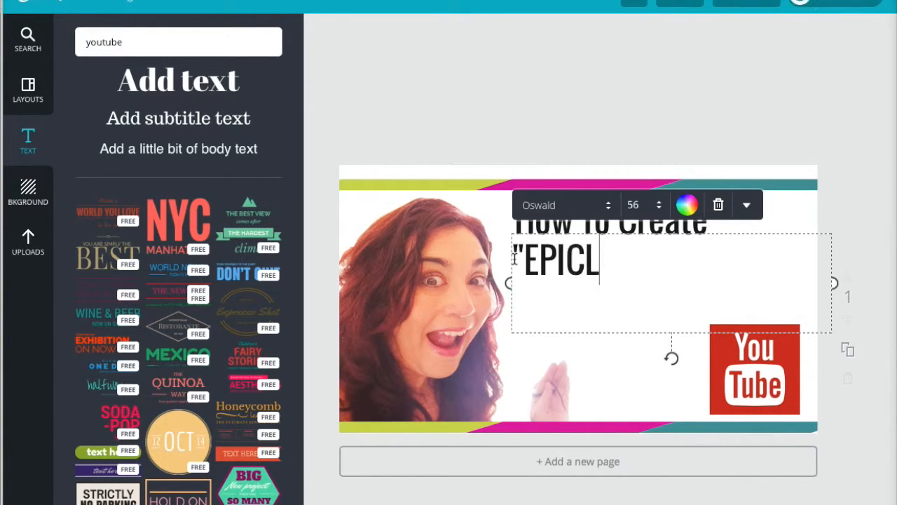
text(Y AWESIM)
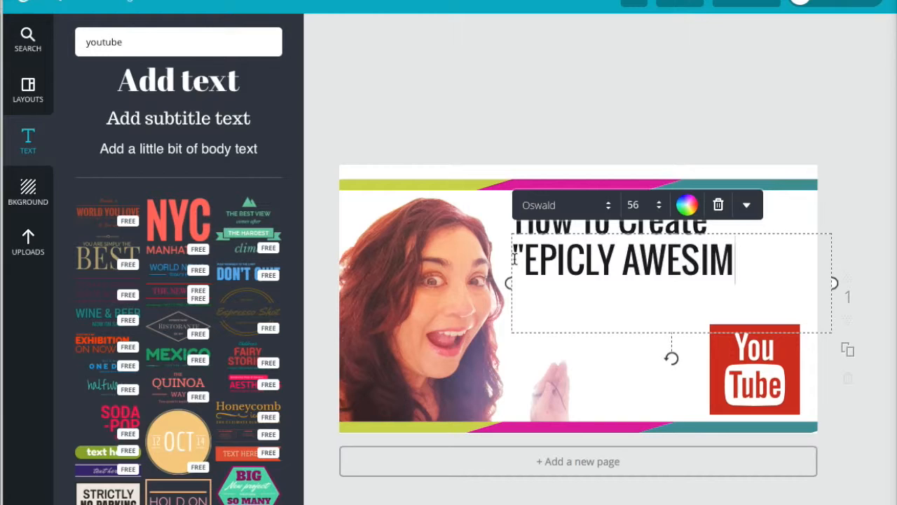
text(EOME)
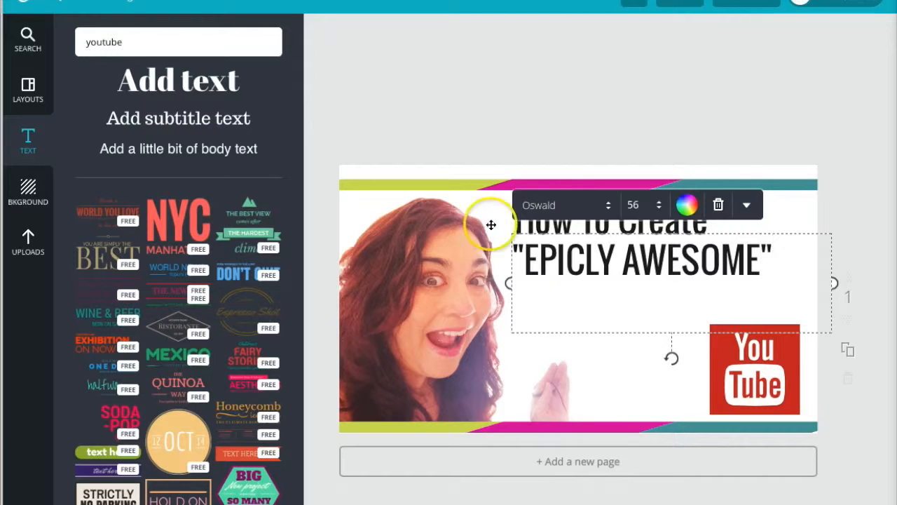
click(577, 373)
Make the "EPICLY AWESOME" line bold and shift it slightly toward the photo.
click(629, 267)
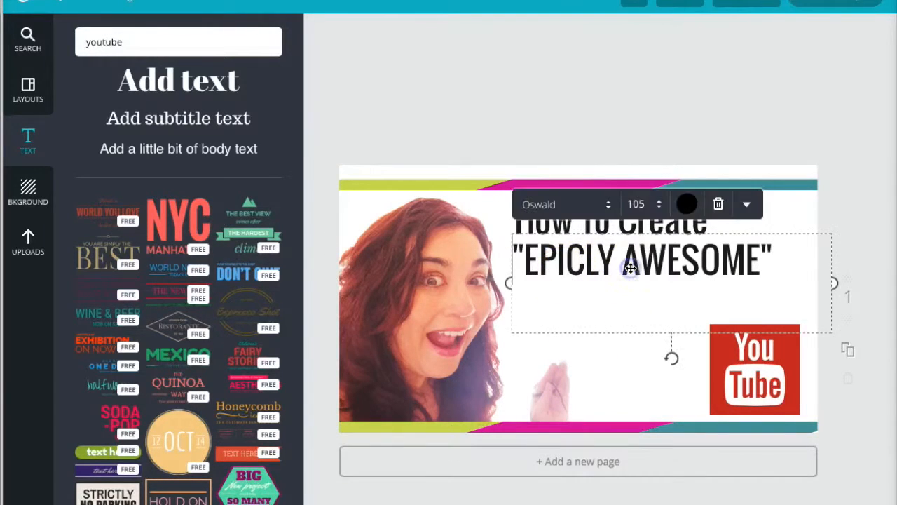
click(746, 204)
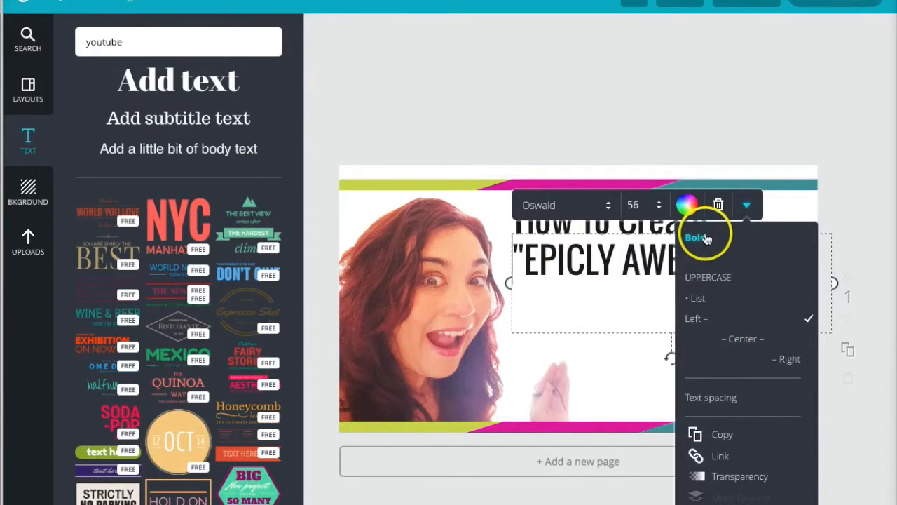
click(707, 239)
click(784, 198)
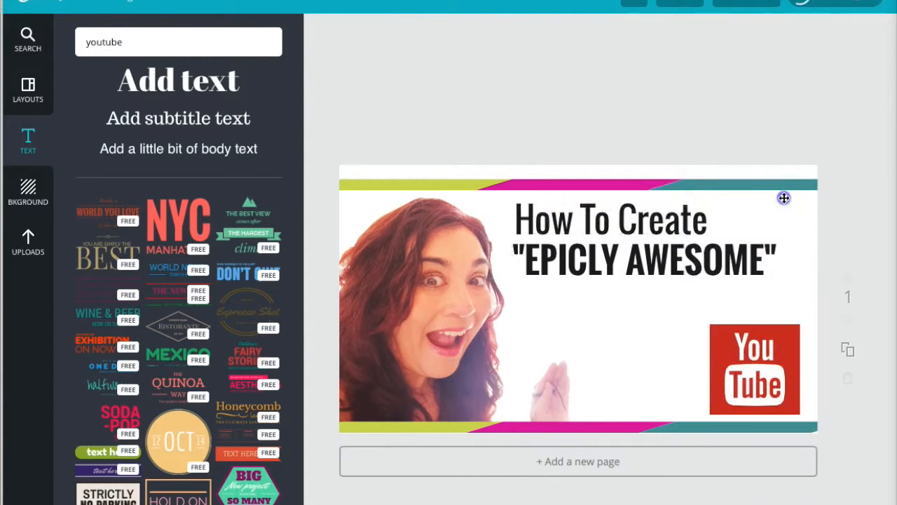
click(586, 316)
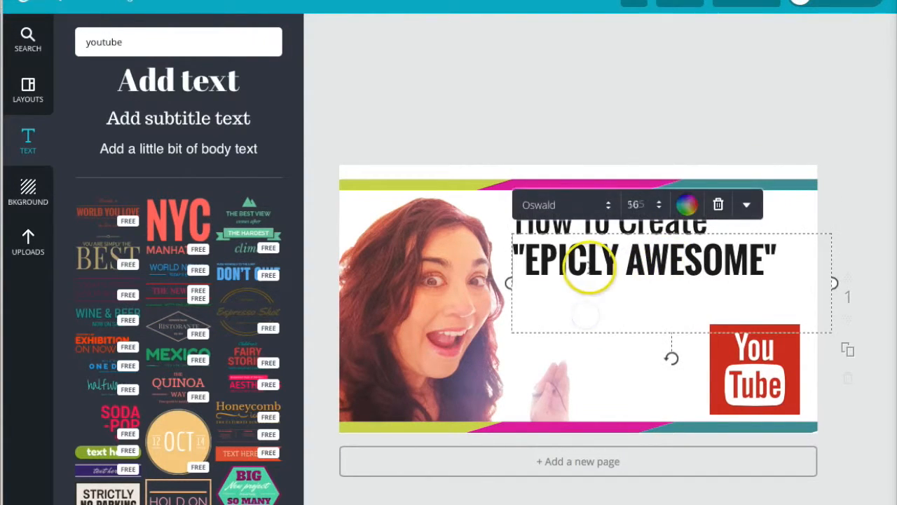
click(780, 181)
drag(724, 252, 718, 253)
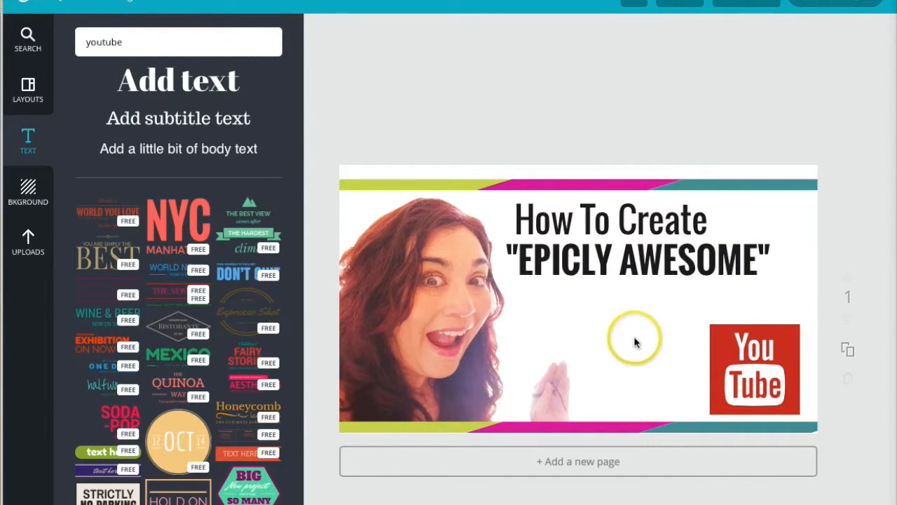
Duplicate the "How To Create" text again, place the copy below "EPICLY AWESOME" and replace its wording with "Youtube Thumbnails".
click(572, 219)
click(477, 212)
click(641, 215)
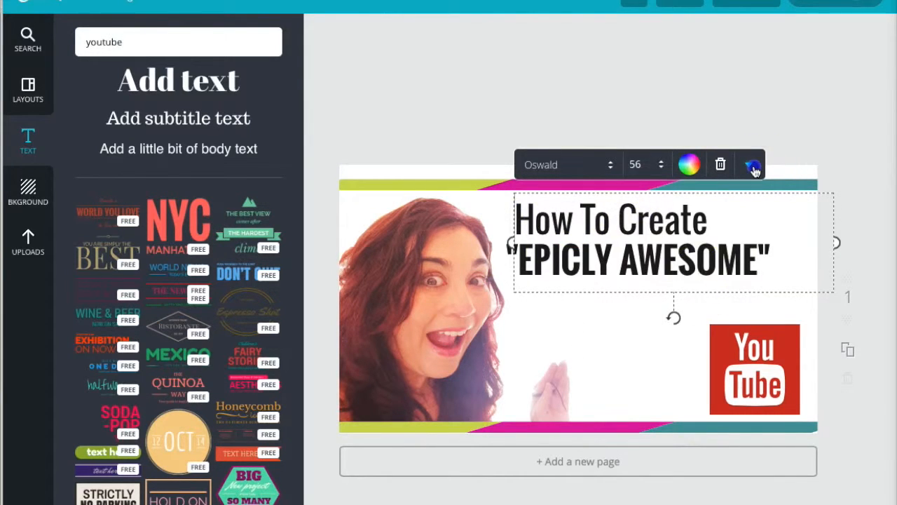
click(748, 166)
click(725, 397)
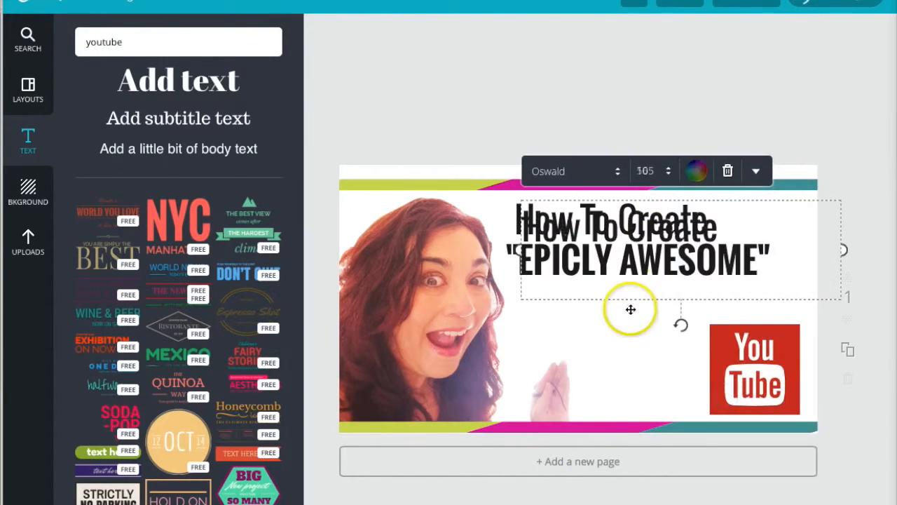
click(565, 367)
drag(616, 236, 610, 309)
drag(708, 312, 531, 307)
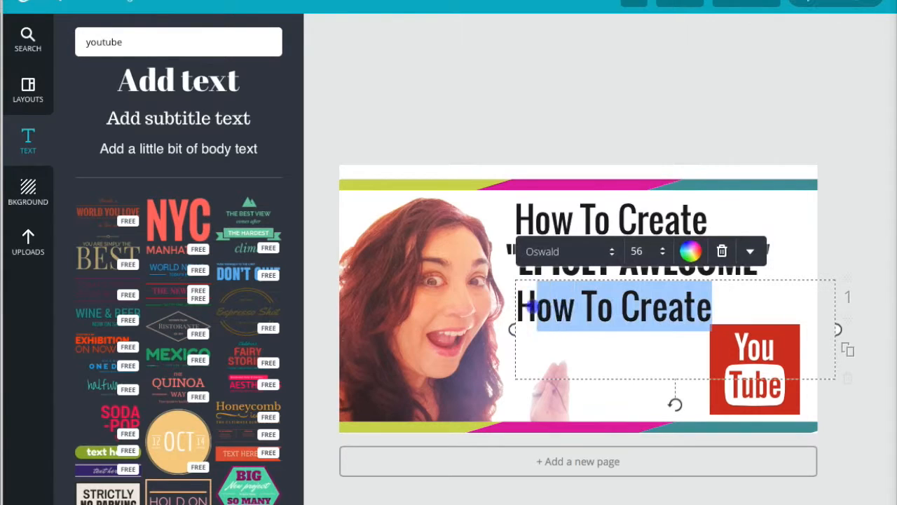
text(Youtube Thumbnails)
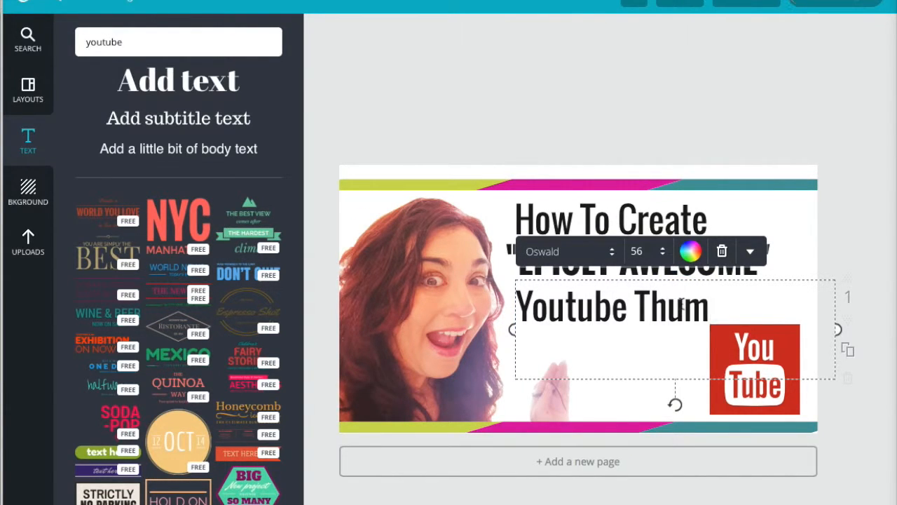
click(802, 229)
Shift the "Youtube Thumbnails" line up toward the photo and place the YouTube logo below it beside the photo, tilted slightly clockwise.
click(753, 363)
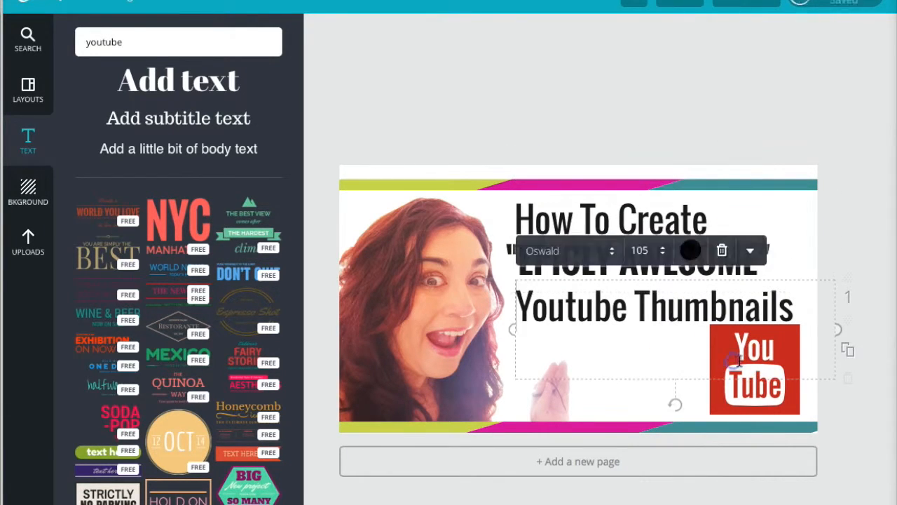
drag(746, 393, 585, 382)
click(881, 413)
drag(596, 418, 591, 411)
drag(550, 439, 533, 436)
click(648, 392)
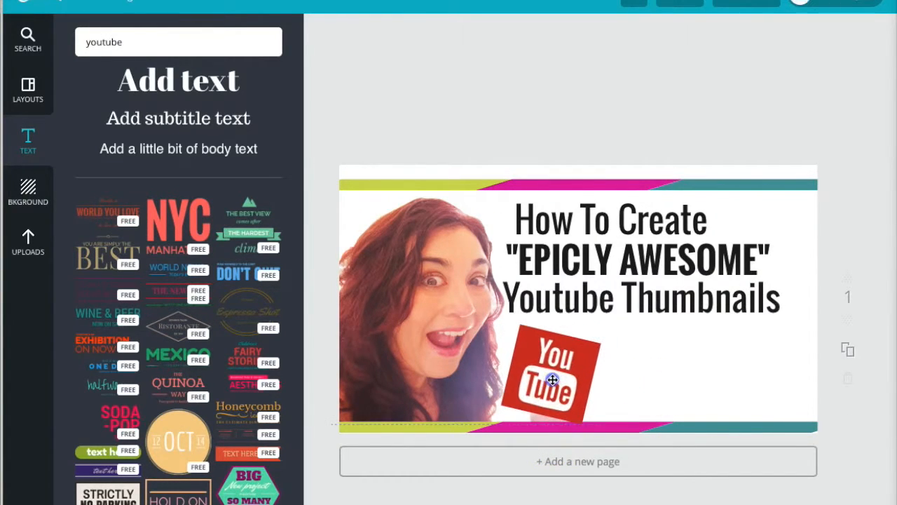
drag(552, 380, 549, 377)
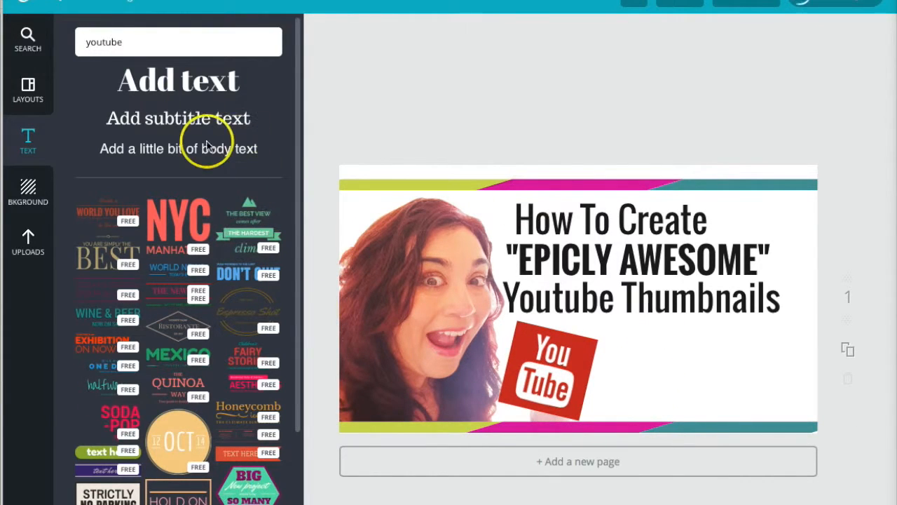
Add a subtitle text box and move it below the title, beside the tilted YouTube logo.
click(214, 120)
click(681, 362)
click(705, 407)
drag(603, 311, 713, 336)
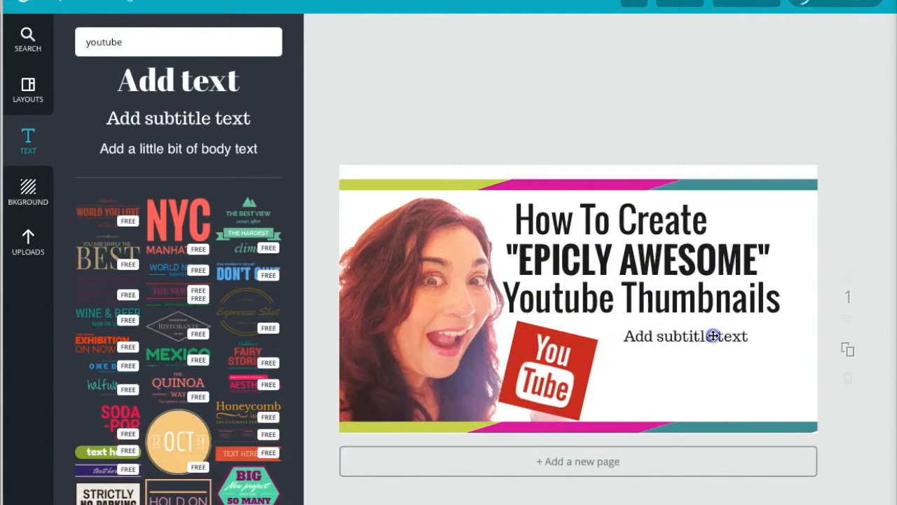
Replace the subtitle placeholder with "FOR FREE - in LESS than 5 MINUTES!".
double_click(718, 336)
text(FO)
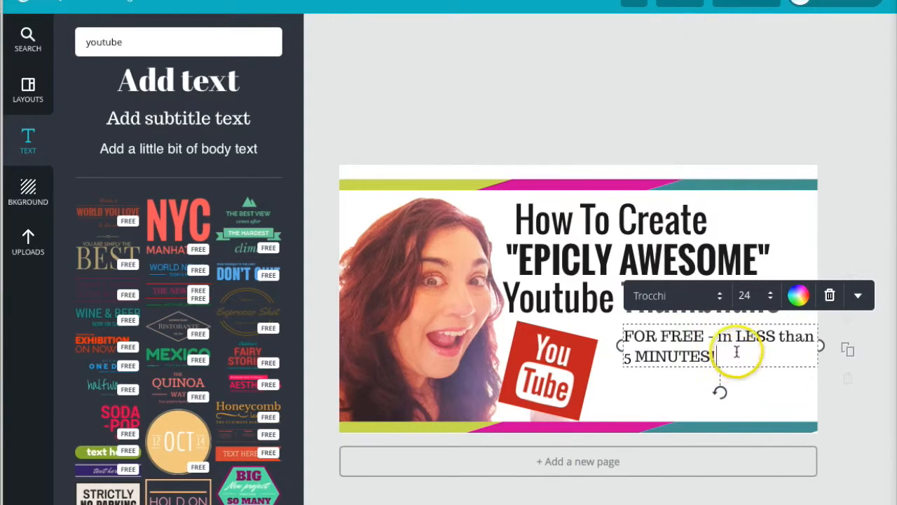
click(867, 417)
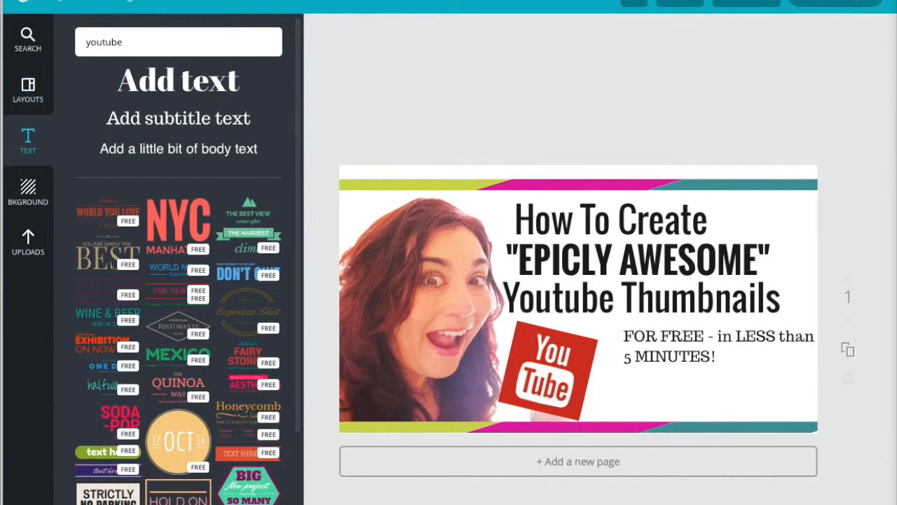
Add a solid square shape, flatten it into a banner over the subtitle beside the YouTube logo, and send it behind the text.
click(197, 39)
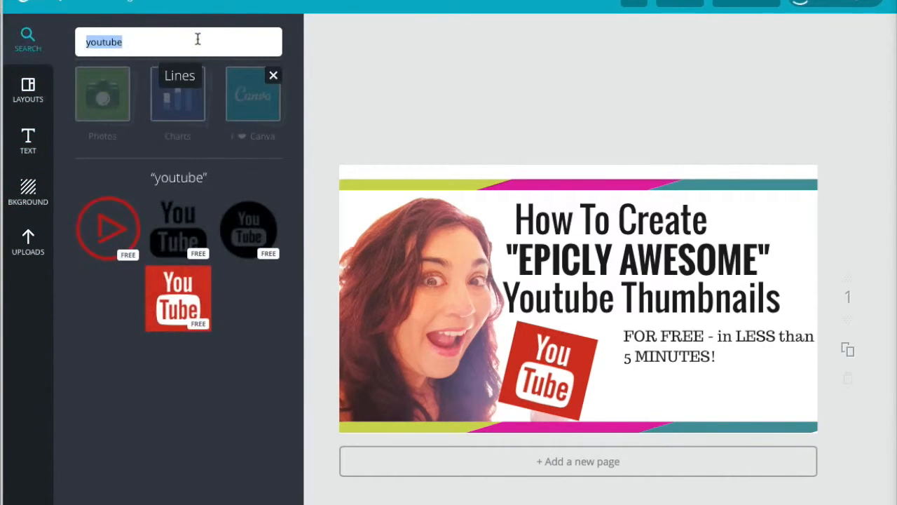
click(262, 80)
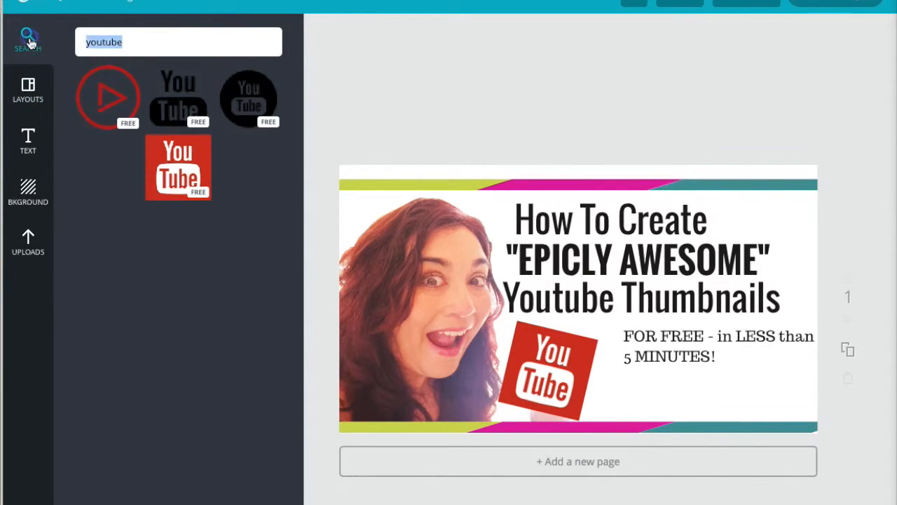
click(28, 40)
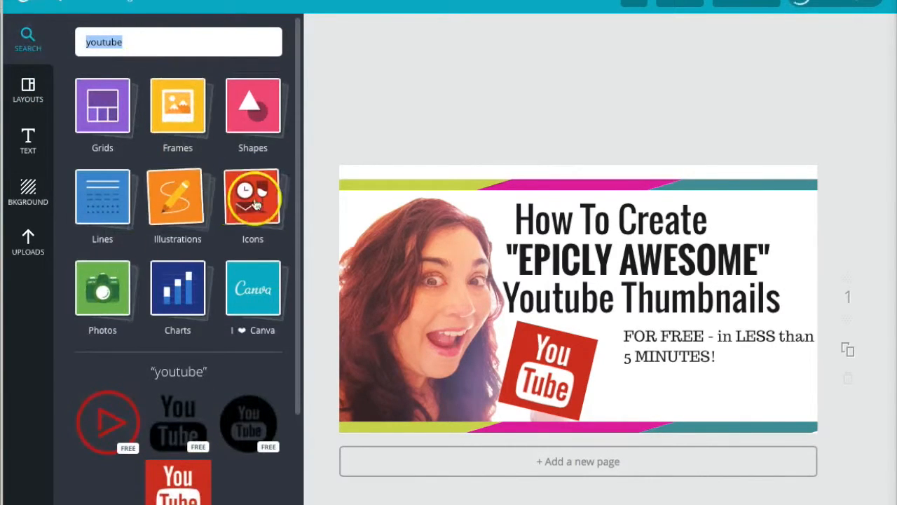
click(258, 110)
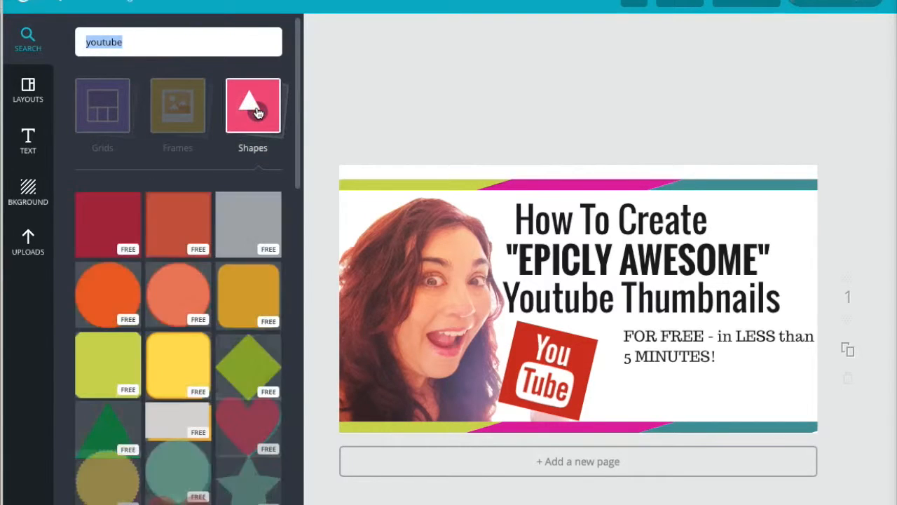
click(101, 218)
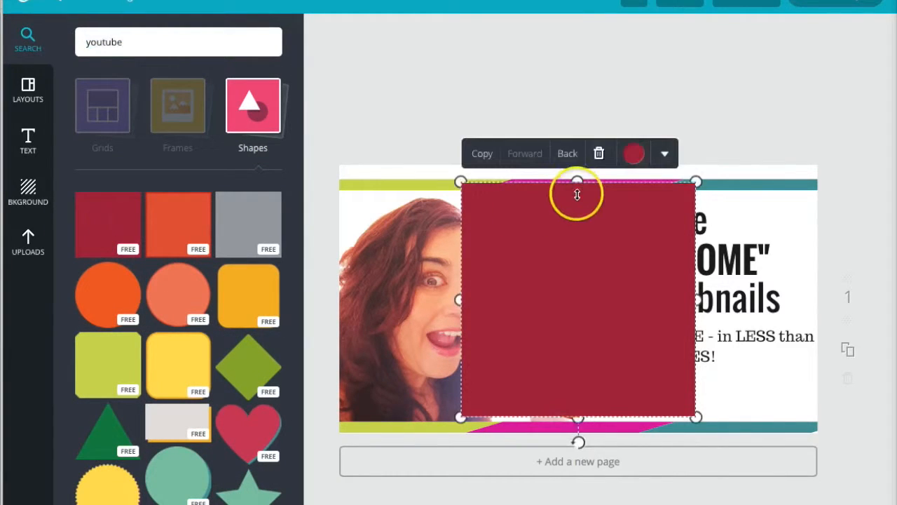
drag(577, 183, 693, 343)
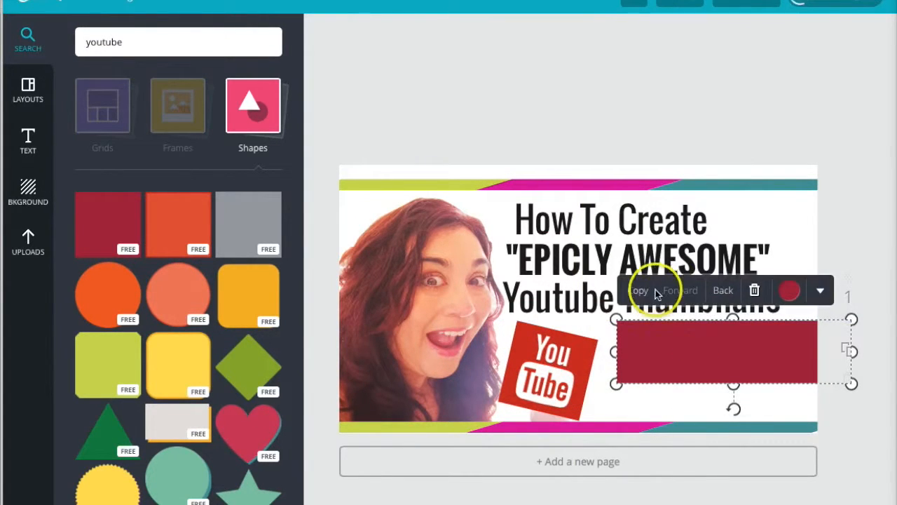
click(720, 293)
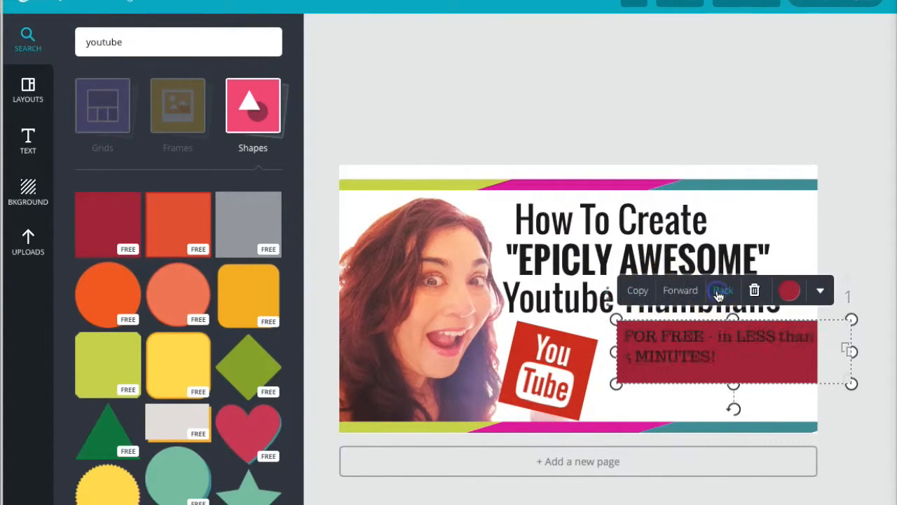
Colour the "FOR FREE - in LESS than 5 MINUTES!" subtitle white and centre-align it.
click(731, 358)
drag(671, 347, 627, 337)
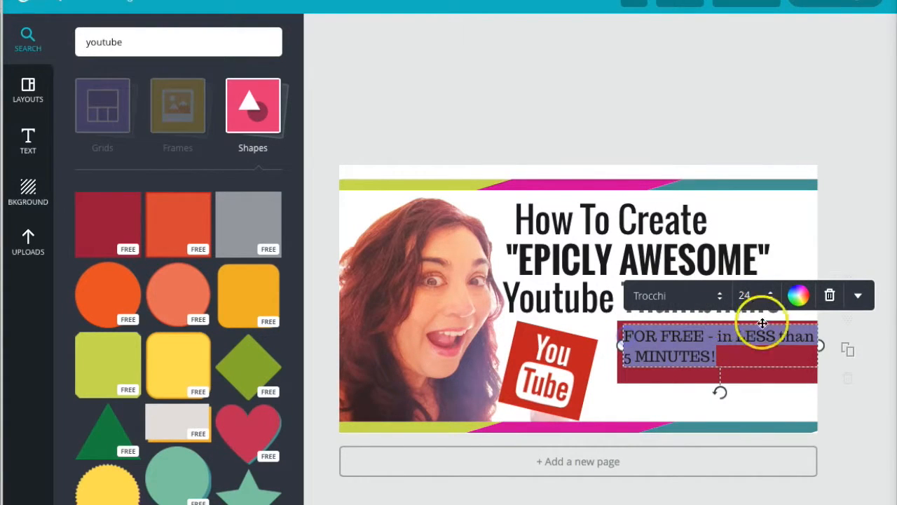
click(798, 295)
click(780, 177)
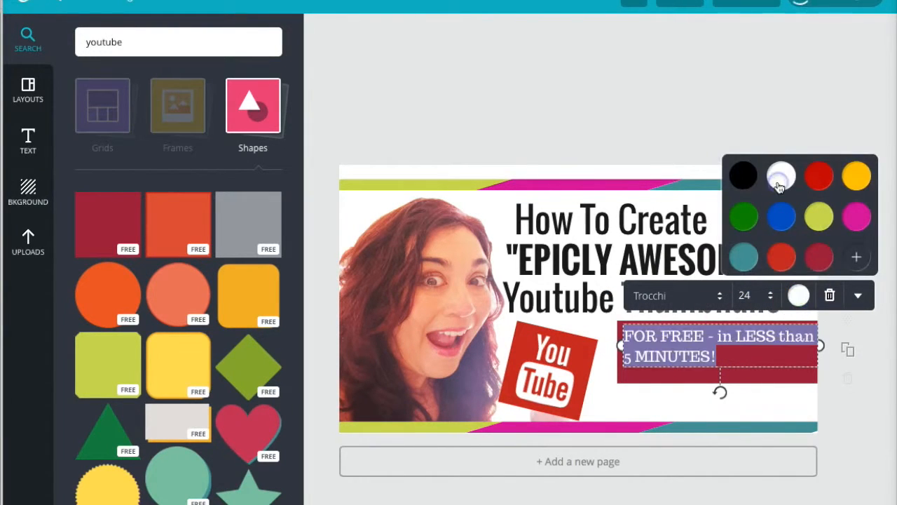
click(862, 297)
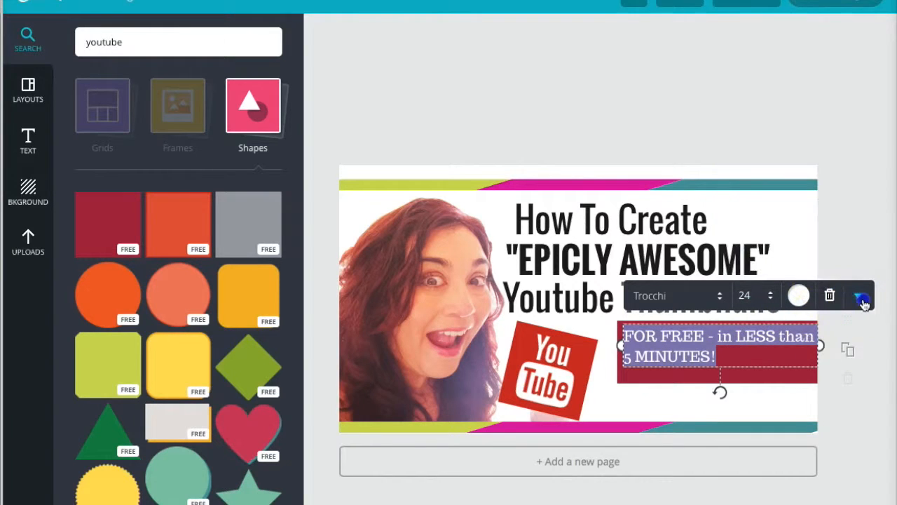
click(848, 430)
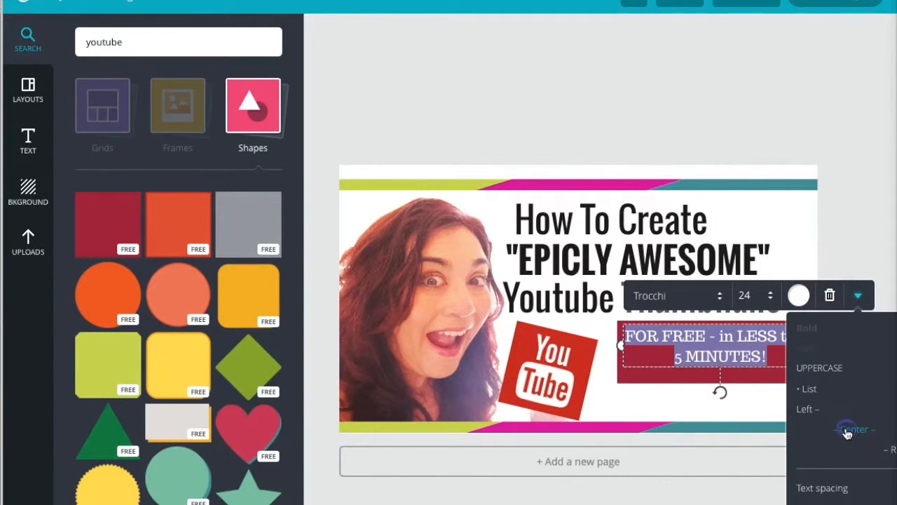
click(755, 386)
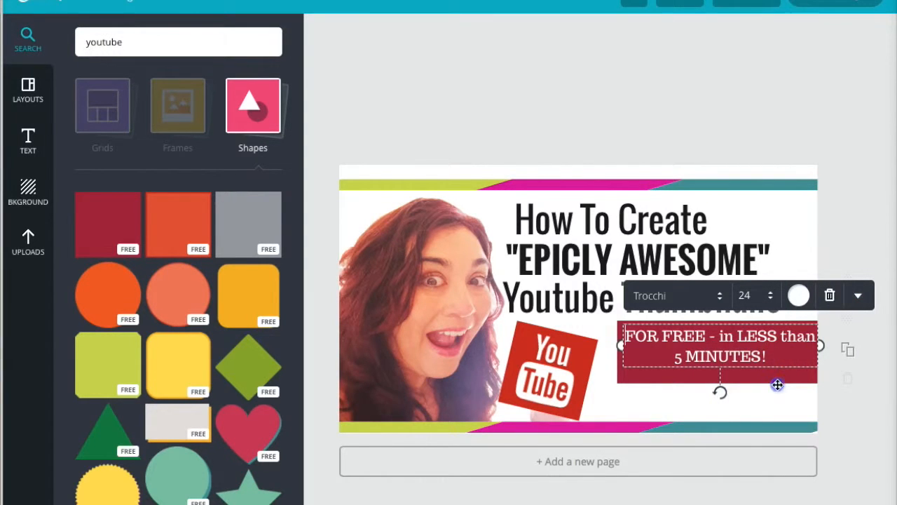
Recolour the banner behind the subtitle to the lime green used in the border lines.
click(837, 399)
click(802, 376)
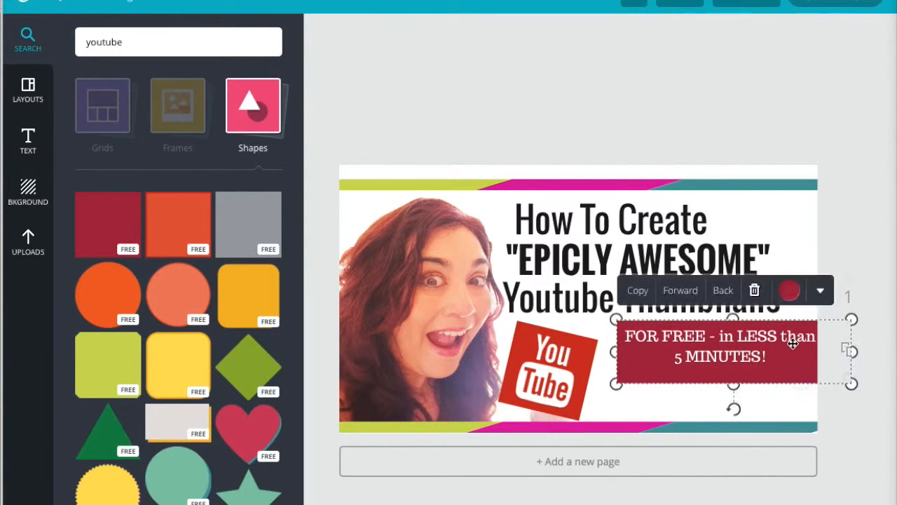
click(789, 294)
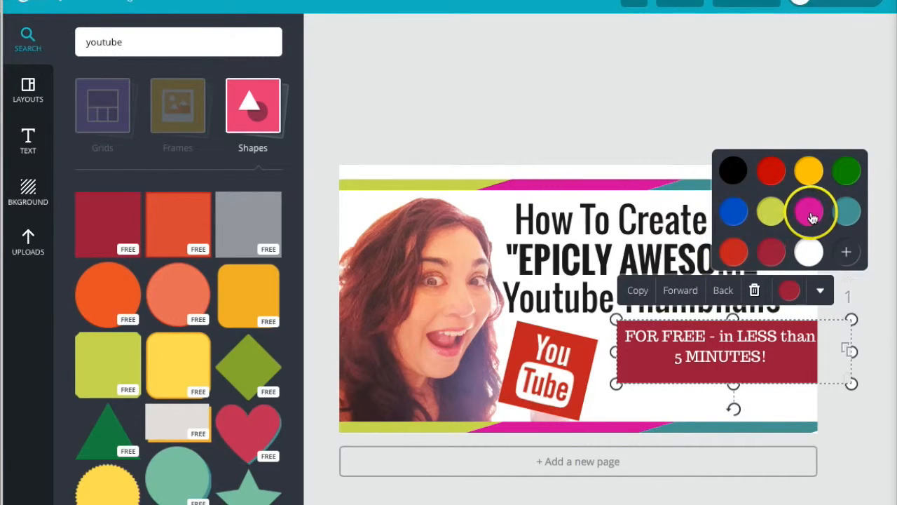
click(770, 212)
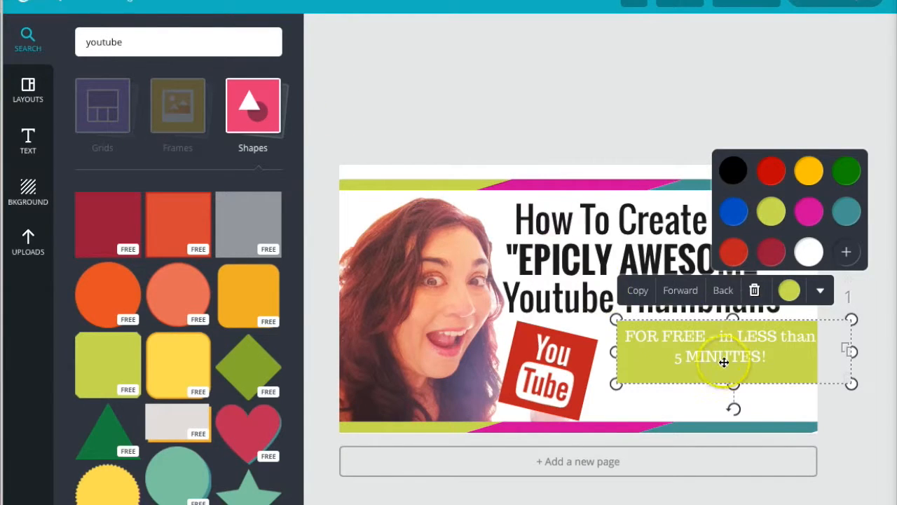
Change the subtitle text colour to black.
click(753, 366)
drag(740, 356, 629, 336)
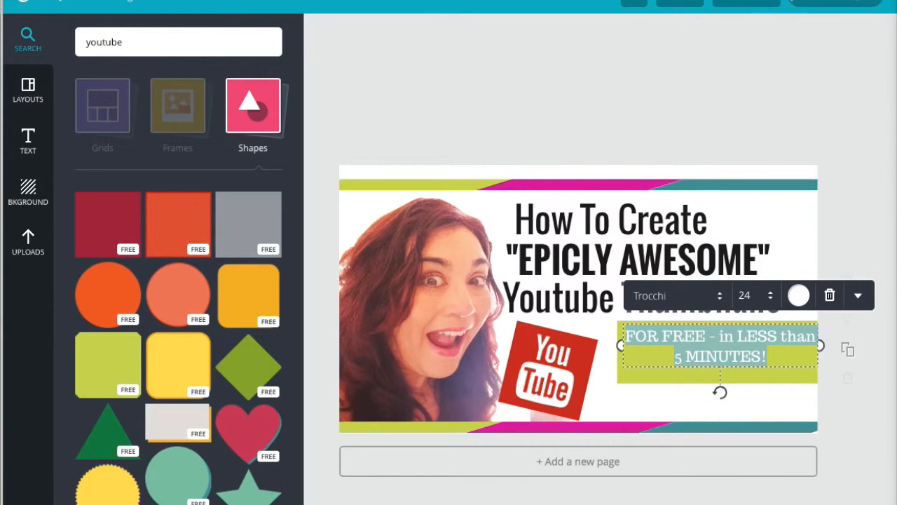
click(799, 295)
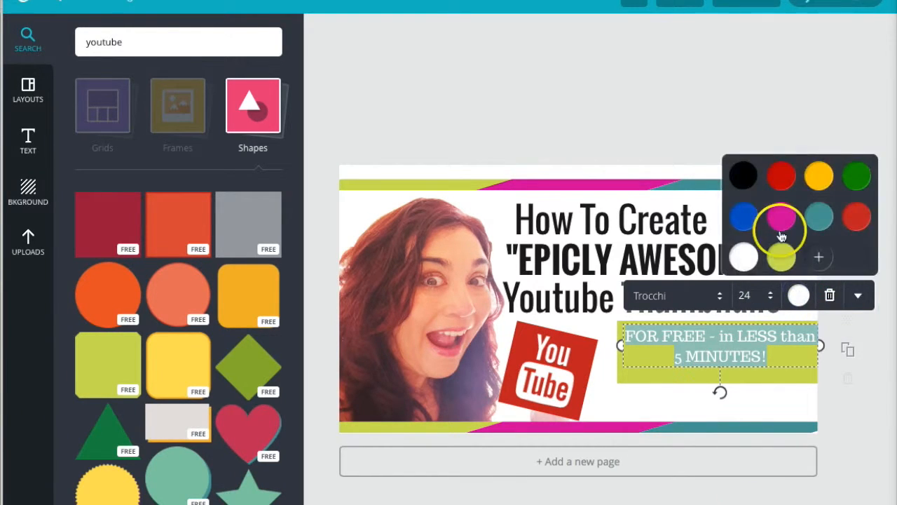
click(740, 183)
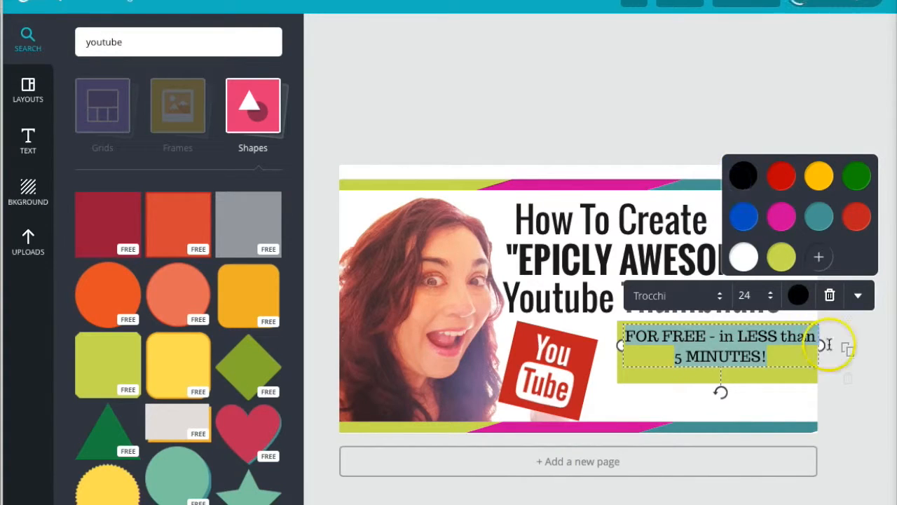
click(872, 381)
Centre the subtitle within the green banner and shift the banner with its text slightly down, away from the title.
click(737, 394)
drag(710, 354, 705, 364)
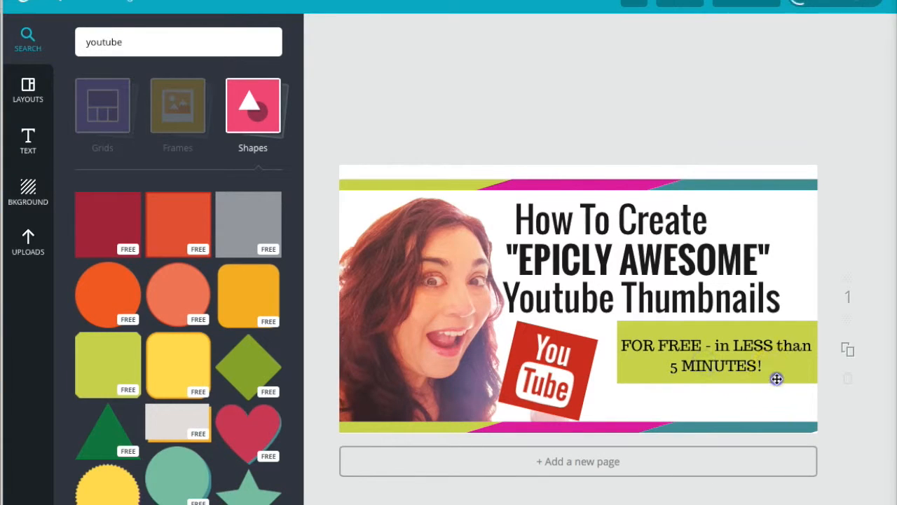
click(800, 328)
drag(800, 329, 800, 347)
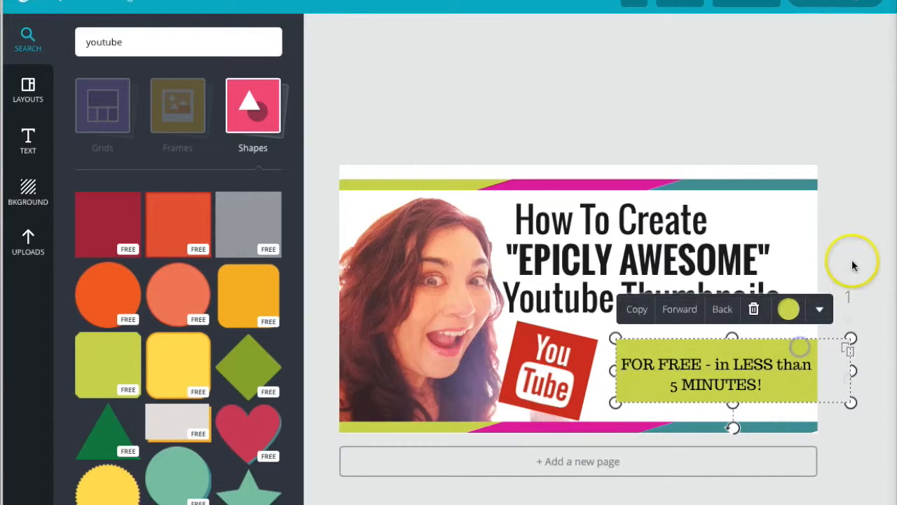
Set the "EPICLY AWESOME" line in Raleway Heavy and widen its text box so the words fit on one line.
click(881, 471)
click(684, 259)
drag(516, 255, 766, 260)
click(595, 204)
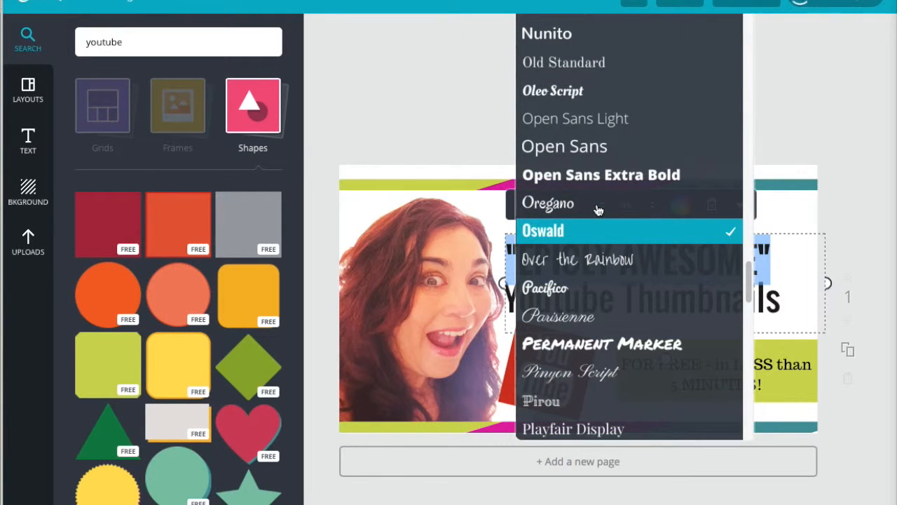
scroll(616, 49, up, 10)
scroll(614, 84, down, 15)
scroll(614, 102, down, 4)
click(599, 176)
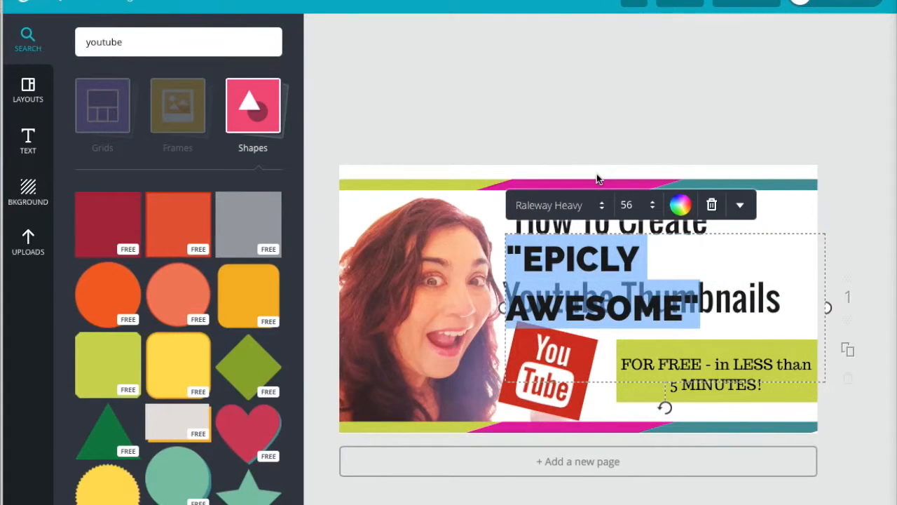
drag(829, 305, 875, 303)
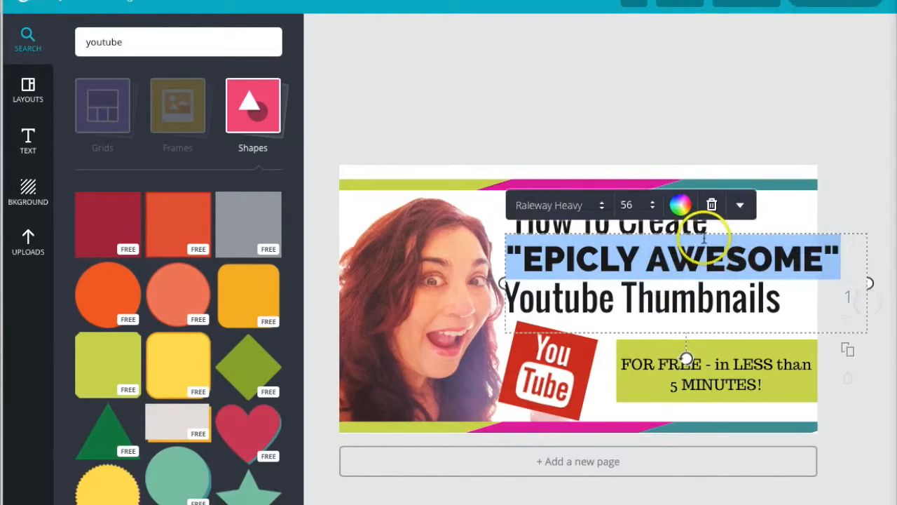
Set the font size of the "EPICLY AWESOME" line to 52.
click(649, 205)
click(641, 206)
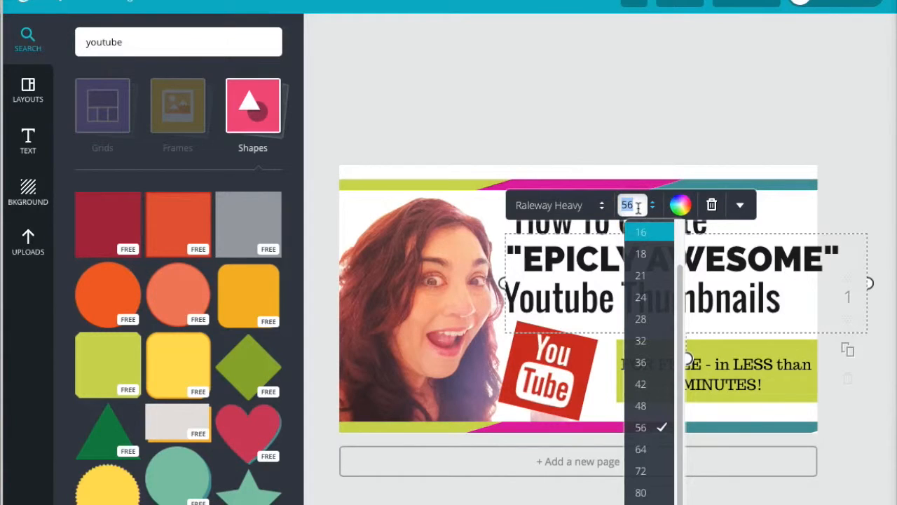
text(52)
key(Return)
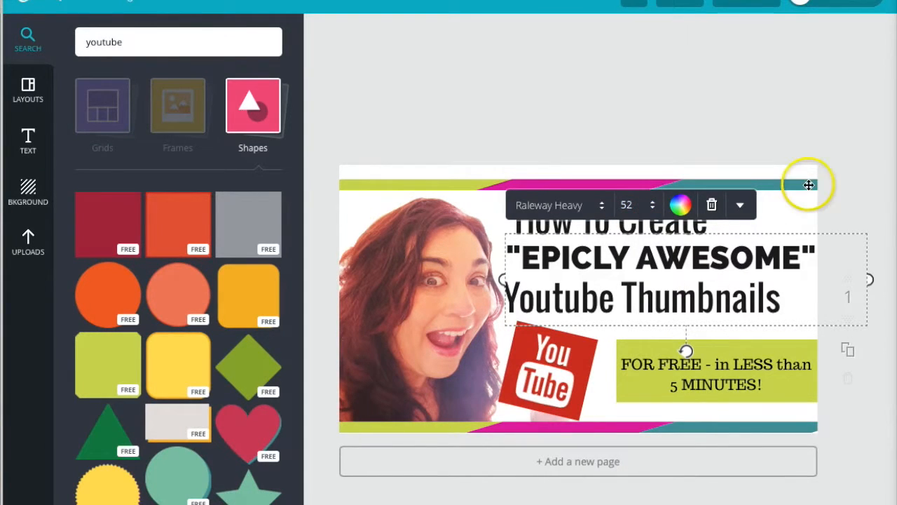
click(856, 402)
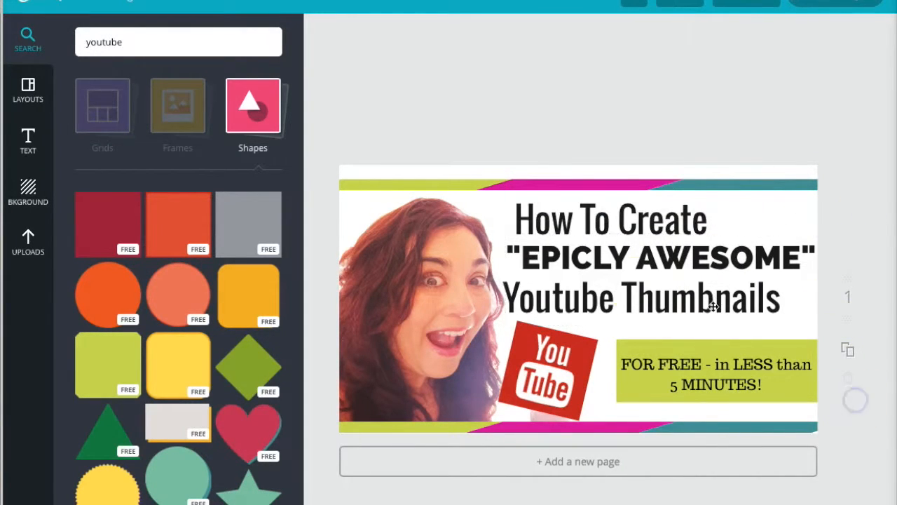
Reposition the three title lines so they are centred over one another with even spacing beside the photo.
drag(597, 220, 646, 215)
drag(639, 247, 639, 251)
drag(631, 288, 640, 295)
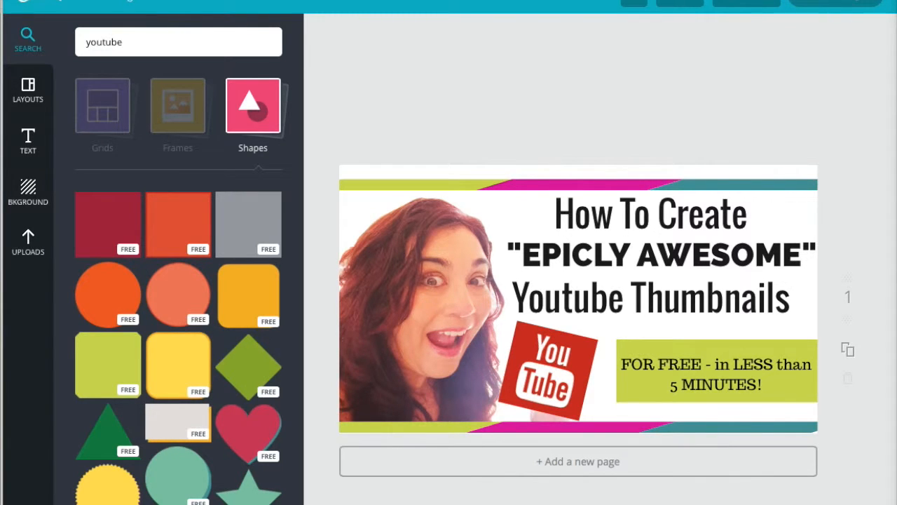
Change the design title to "How to Create Youtube Thumbnails".
click(817, 5)
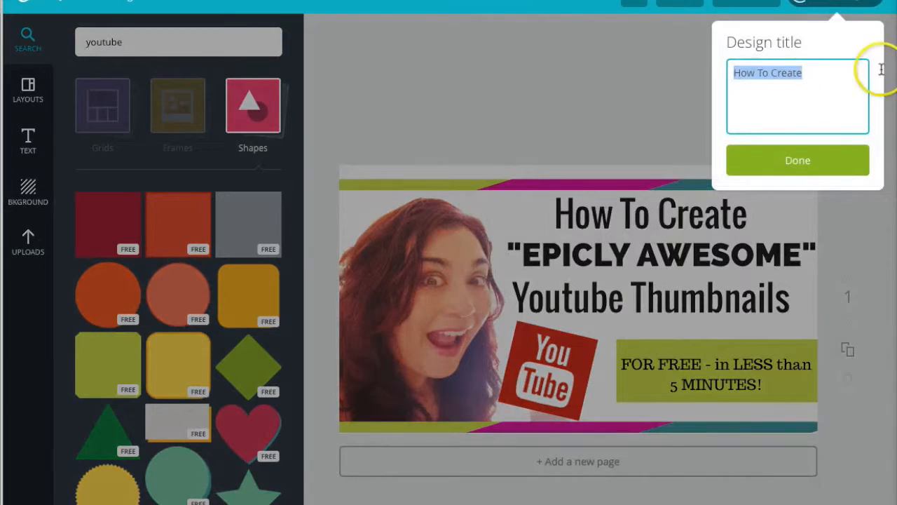
text(How to Cr)
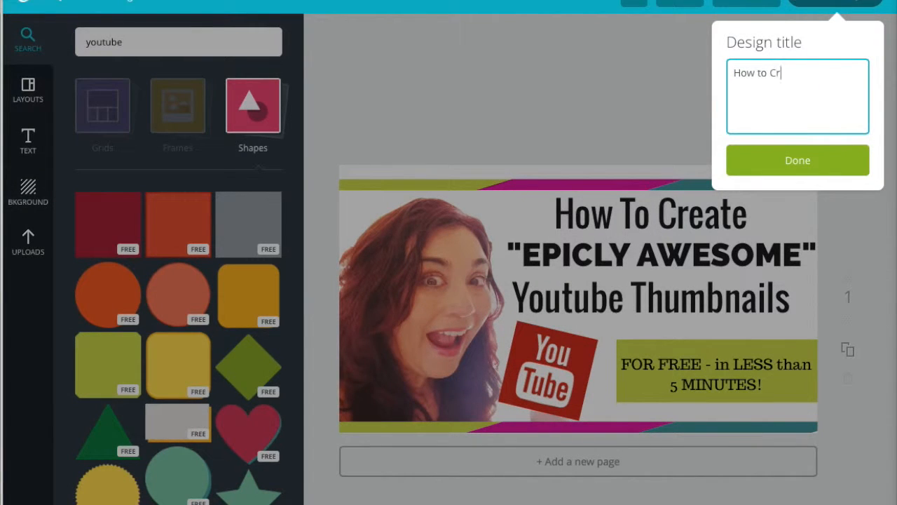
text(eate Youtube Thumbnails)
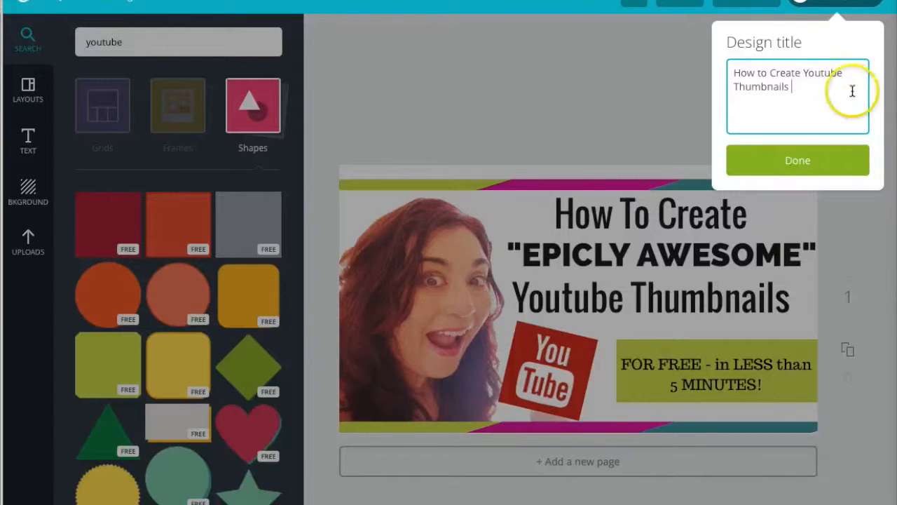
click(818, 163)
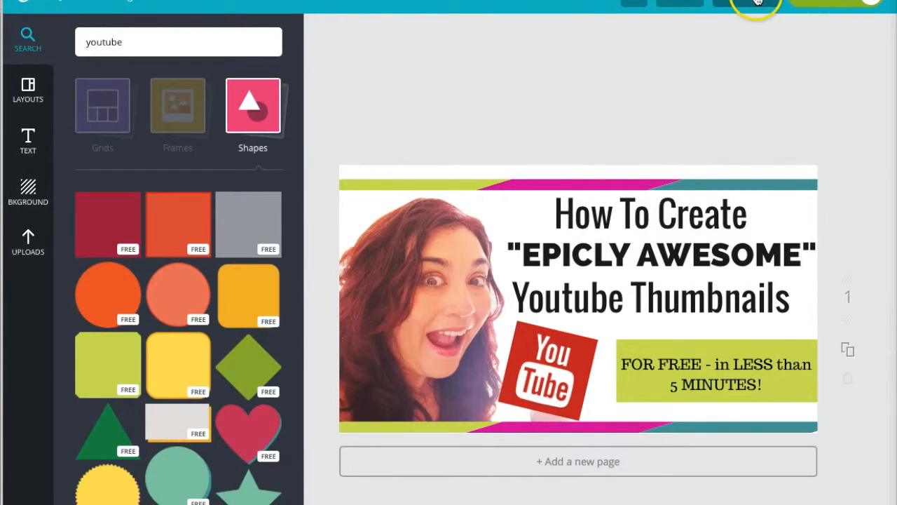
Download the finished thumbnail as an image and view the downloaded picture.
click(756, 3)
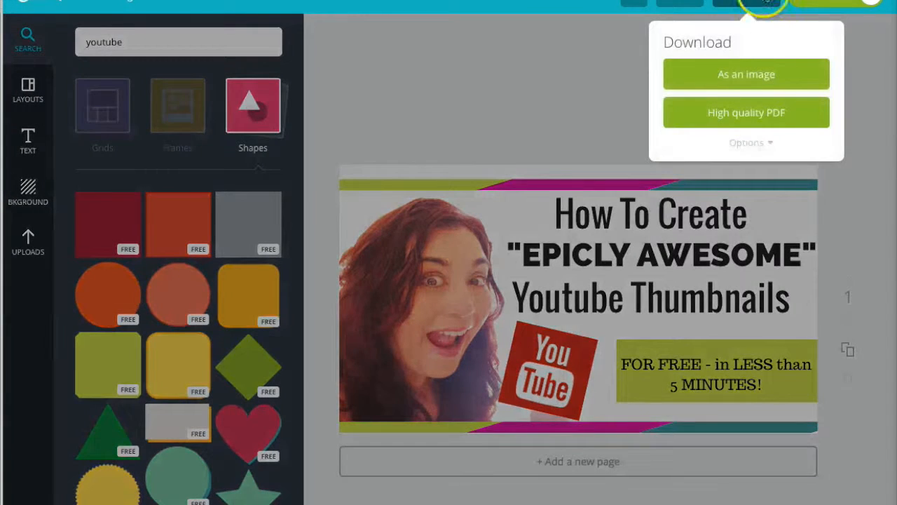
click(756, 76)
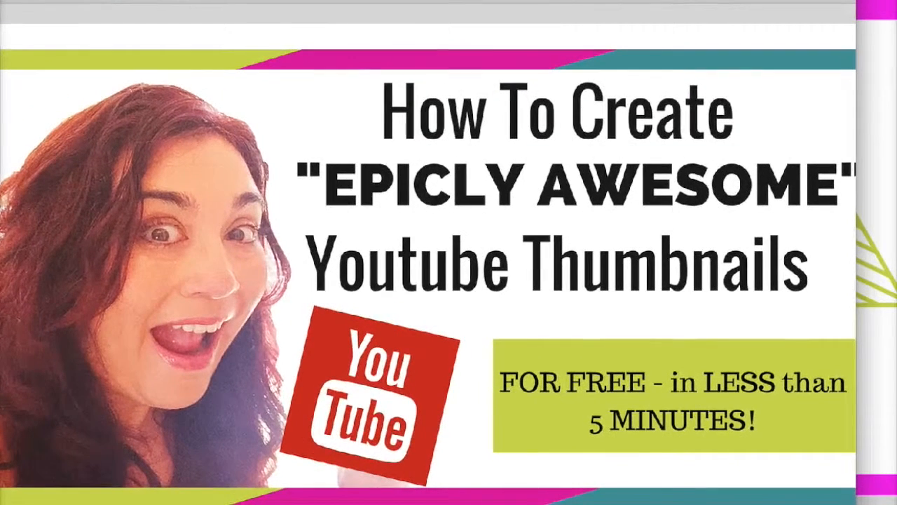
drag(315, 40, 312, 0)
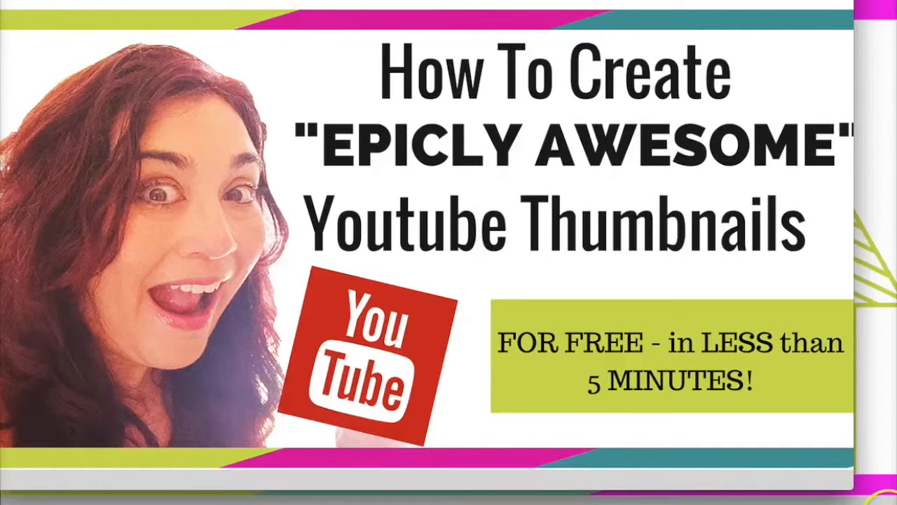